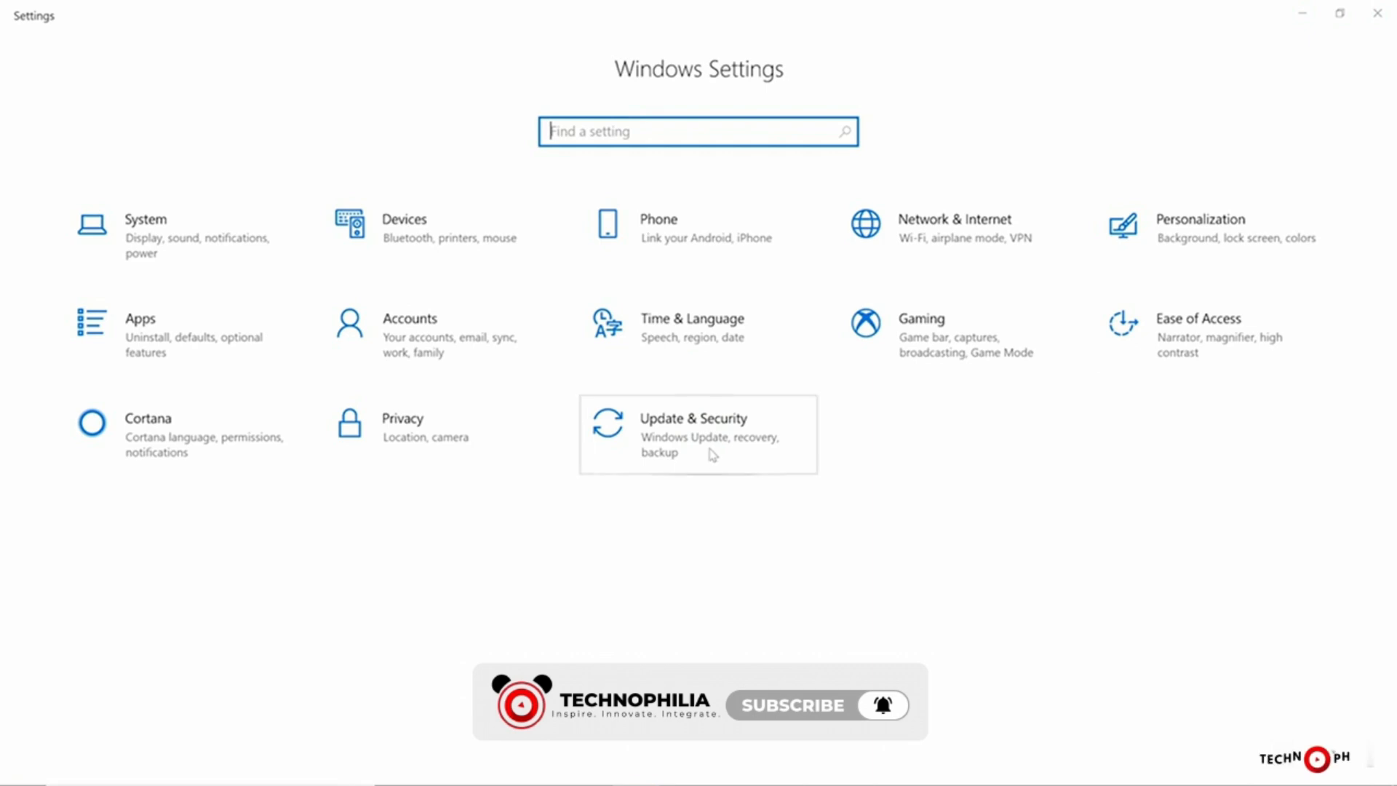
In the advanced Windows Update options, turn on updates for other Microsoft products and the restart-required notification
left_click(711, 455)
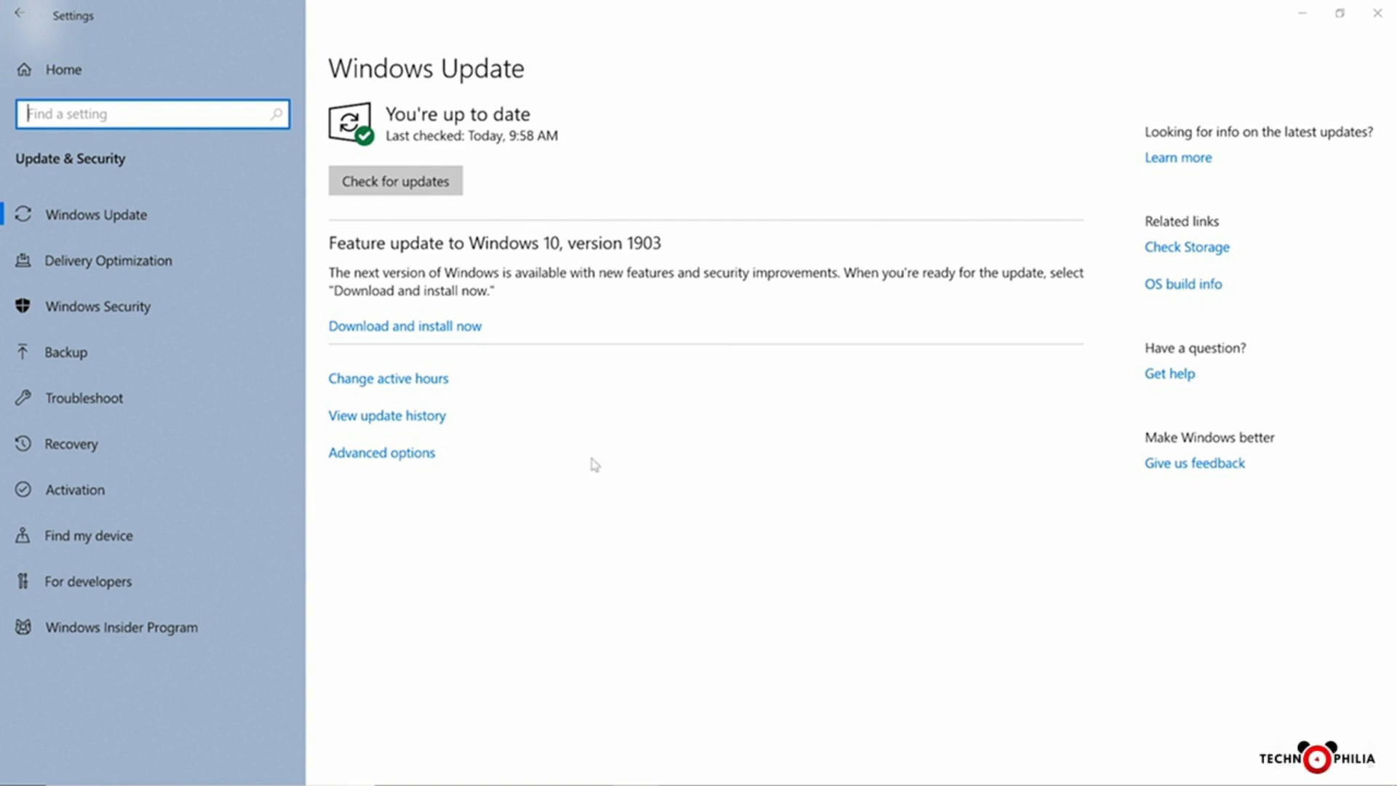
left_click(415, 457)
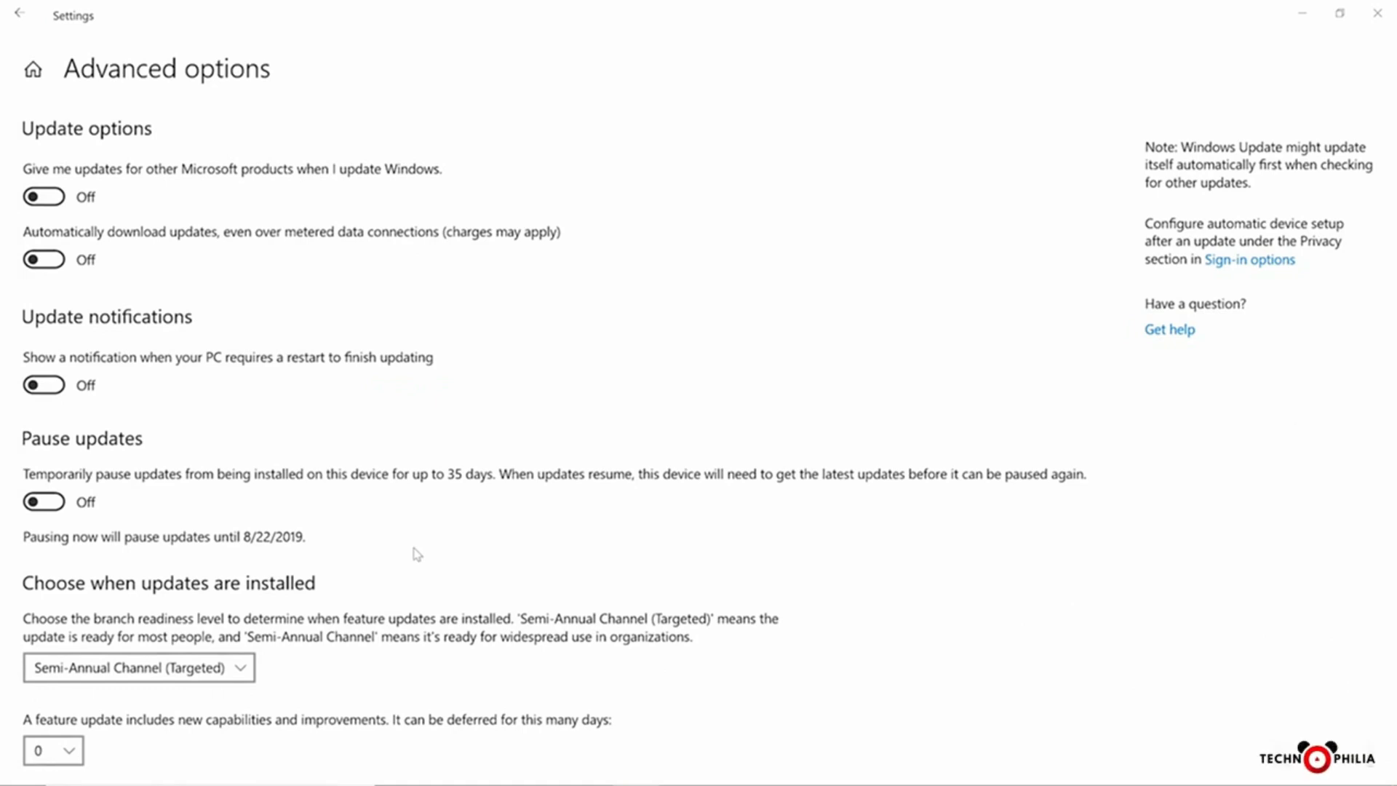
left_click(44, 197)
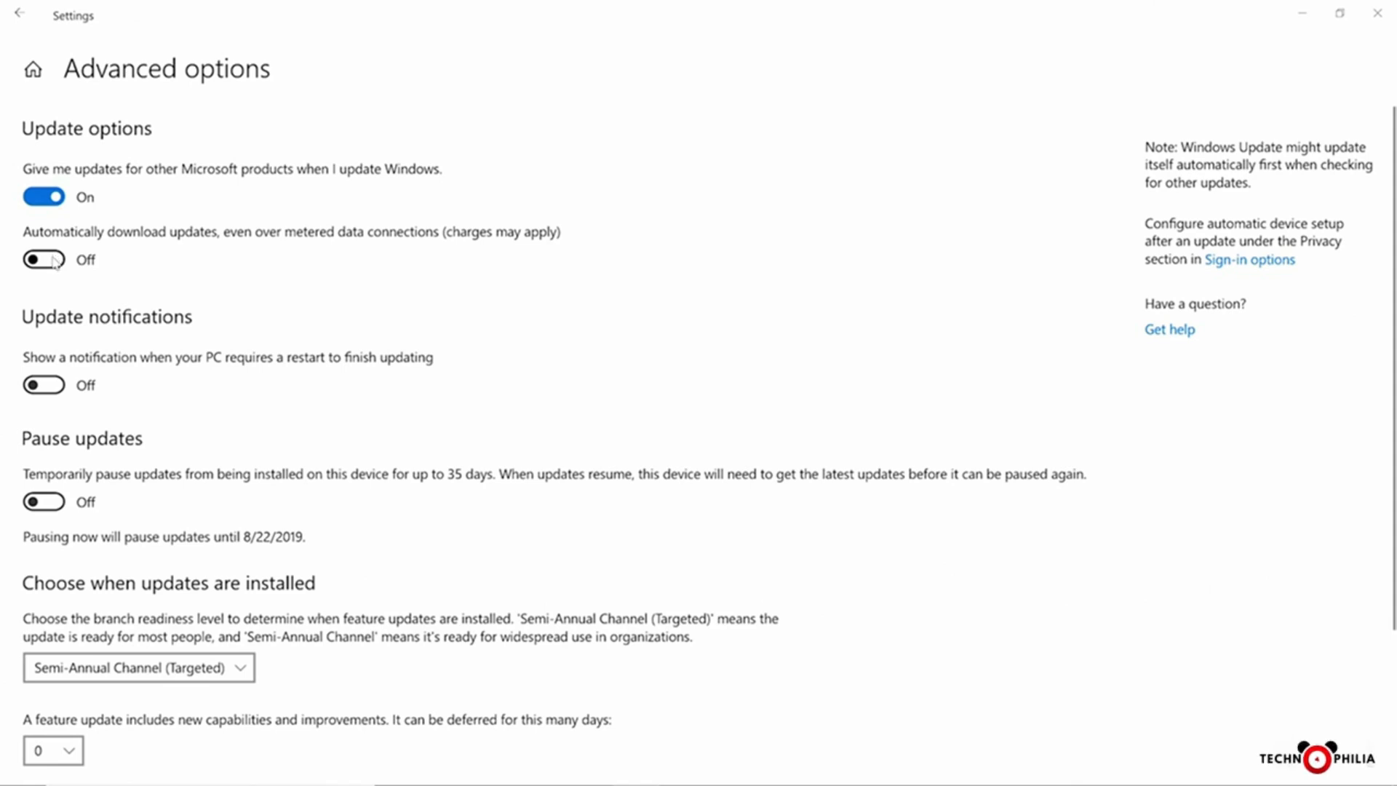
left_click(60, 389)
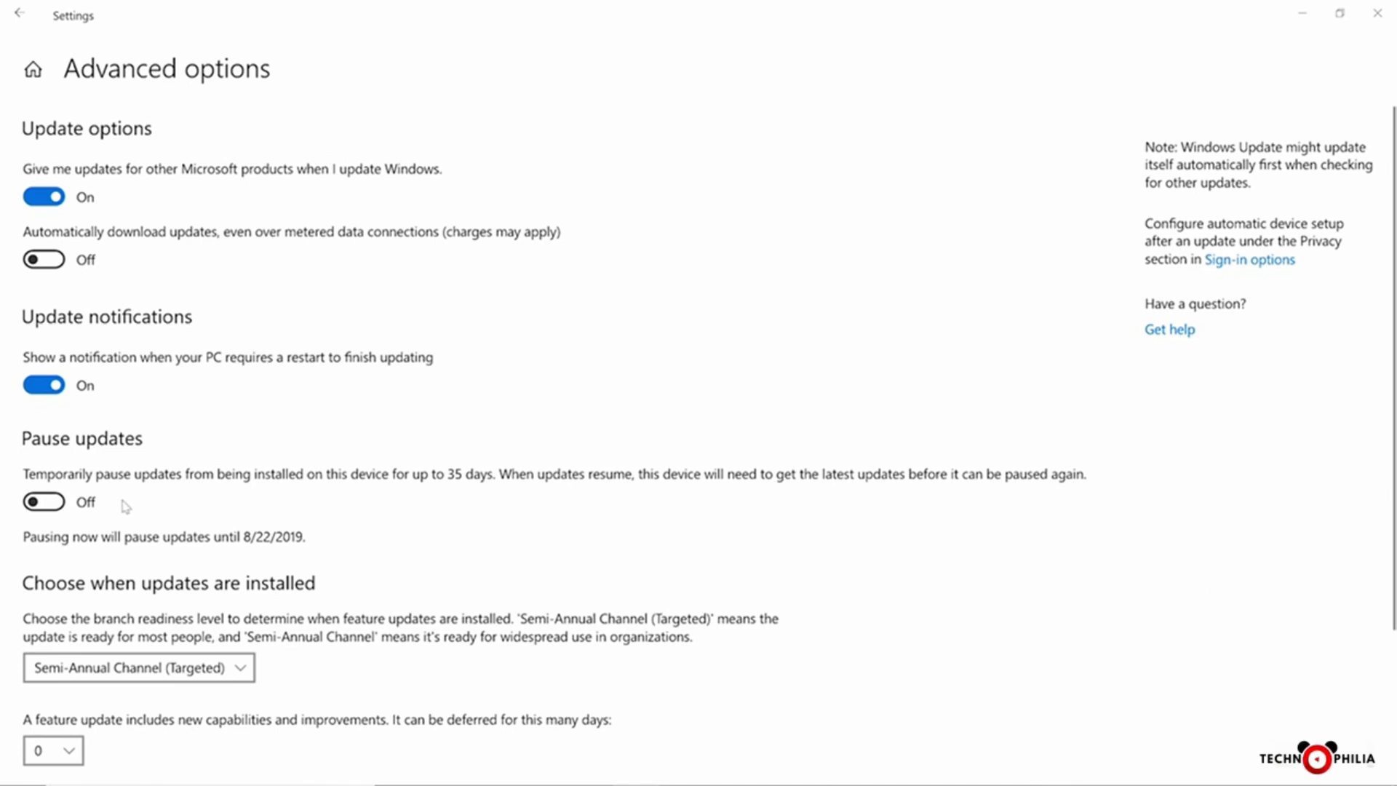
scroll(420, 426, "down", 3)
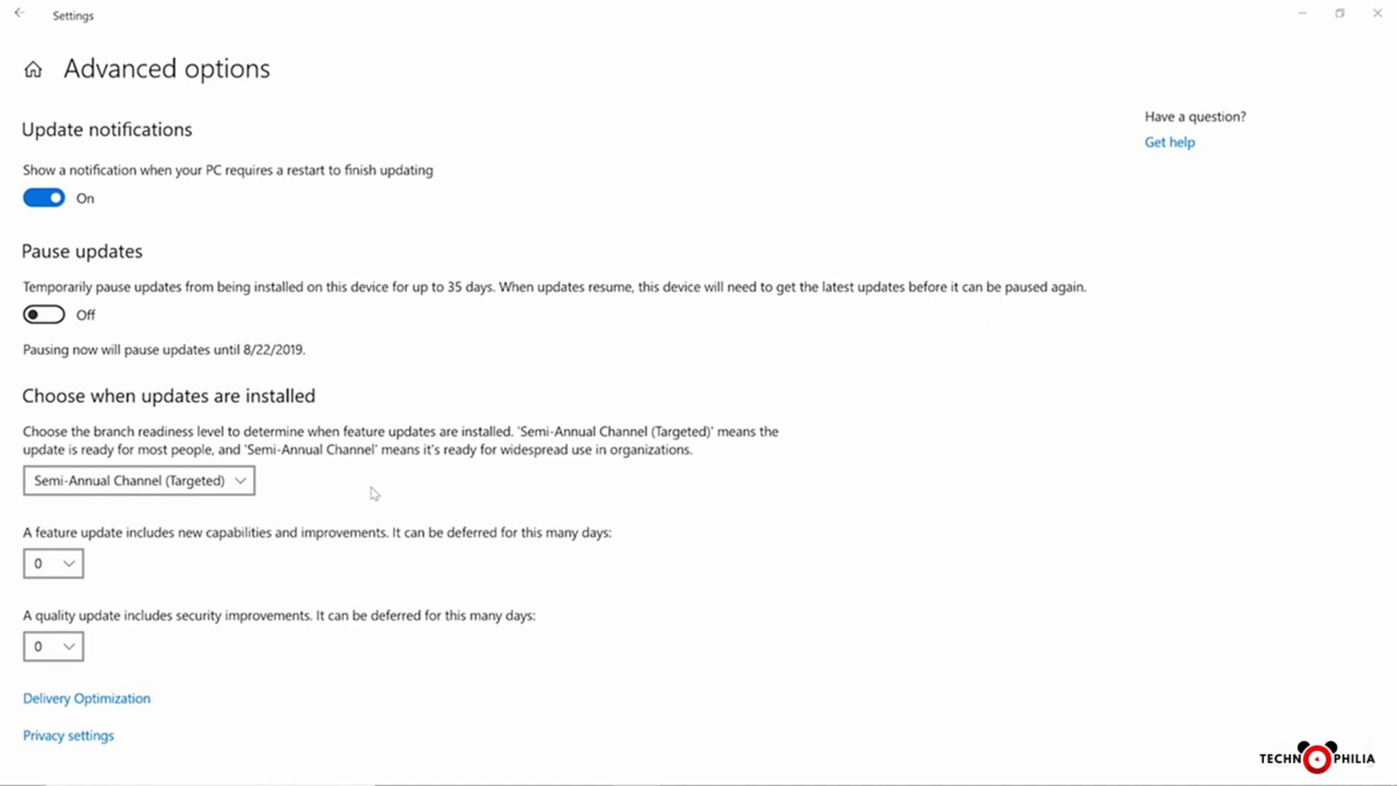
left_click(22, 15)
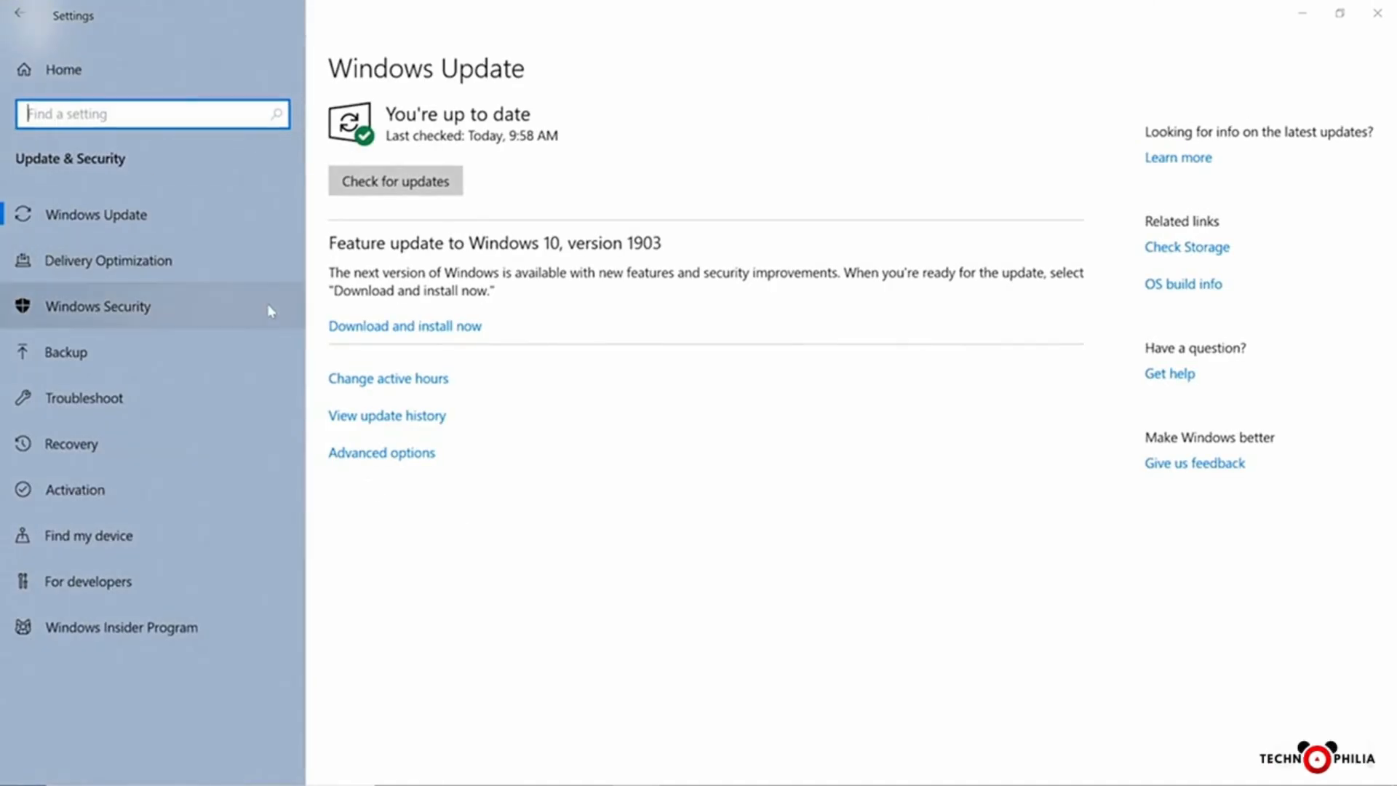
Set the end time of the Windows Update active hours to 6:00 PM and save
left_click(365, 383)
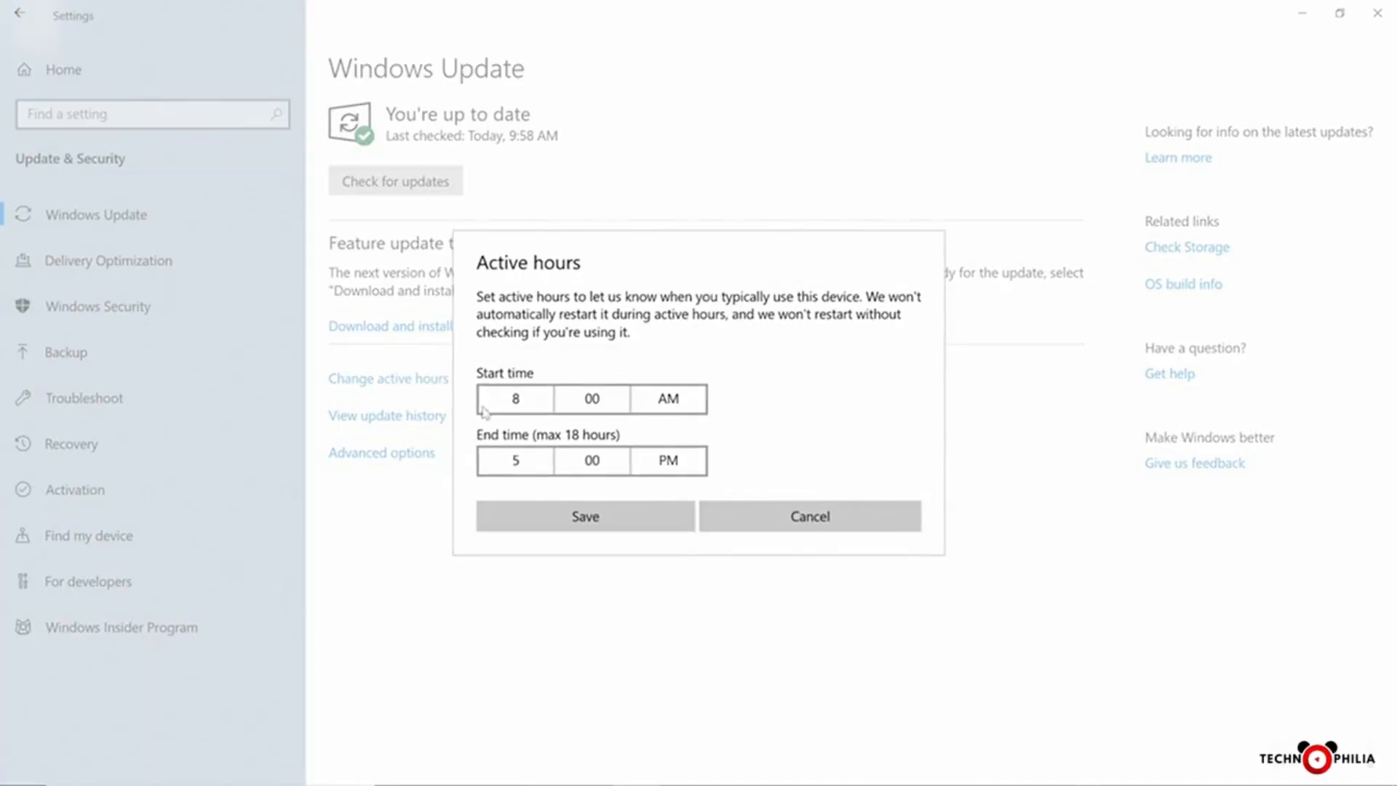
left_click(527, 461)
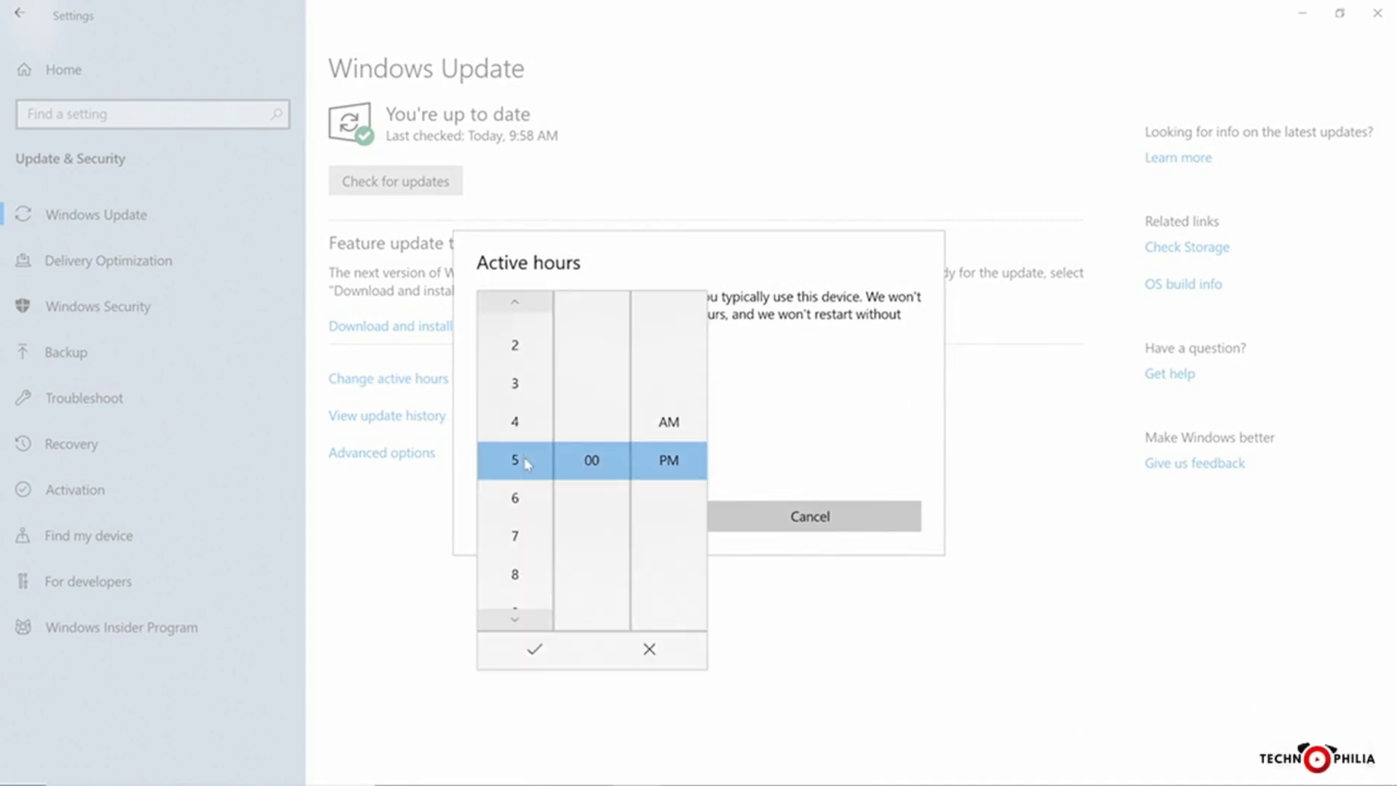
left_click(521, 498)
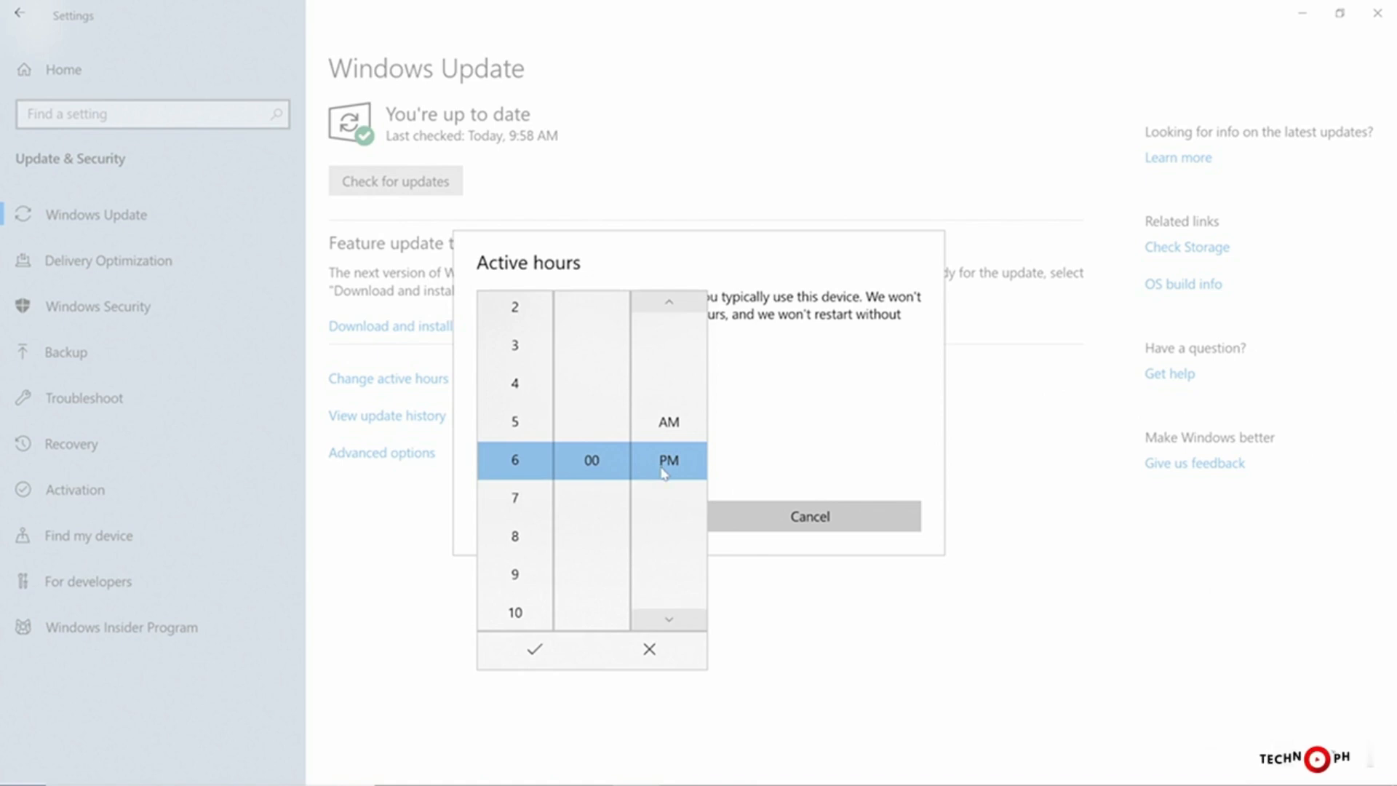
left_click(535, 650)
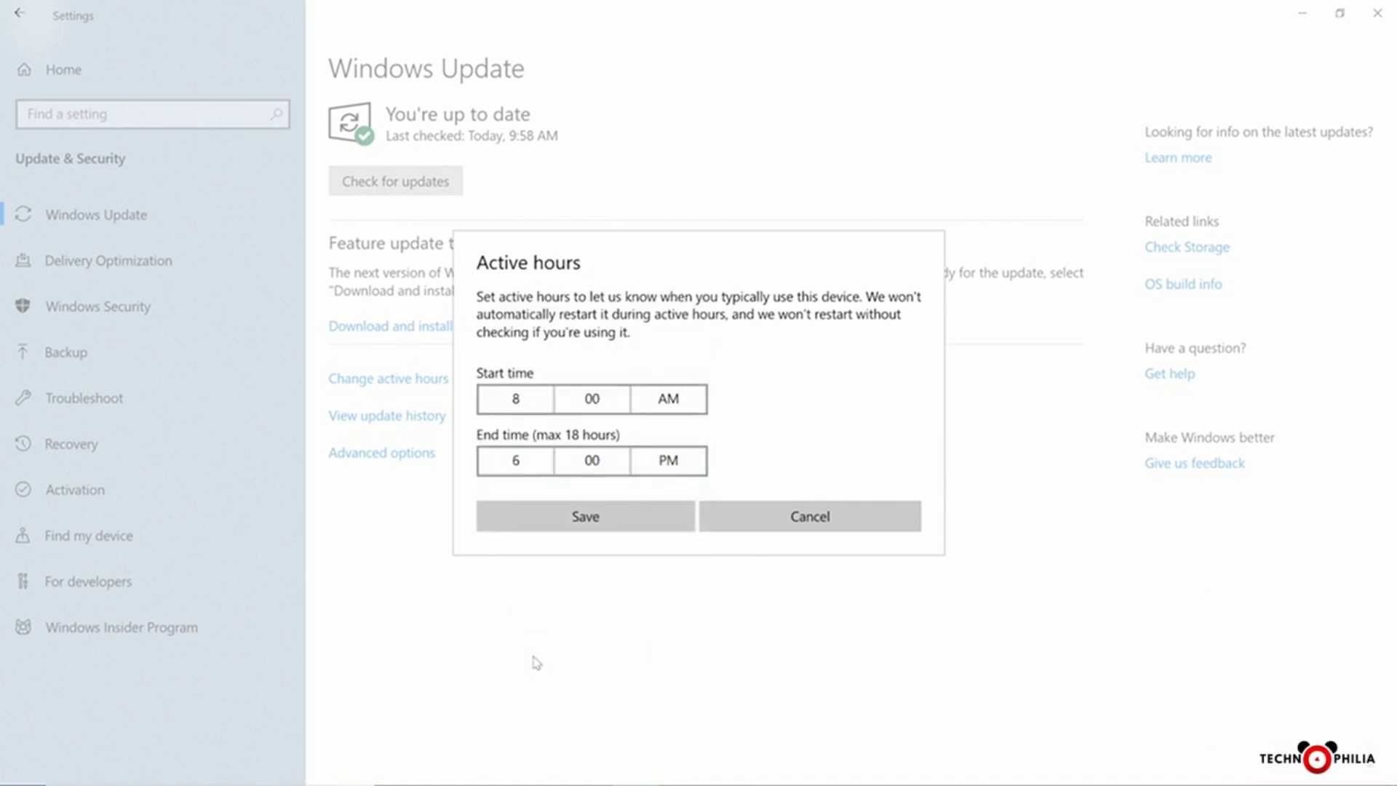
left_click(564, 525)
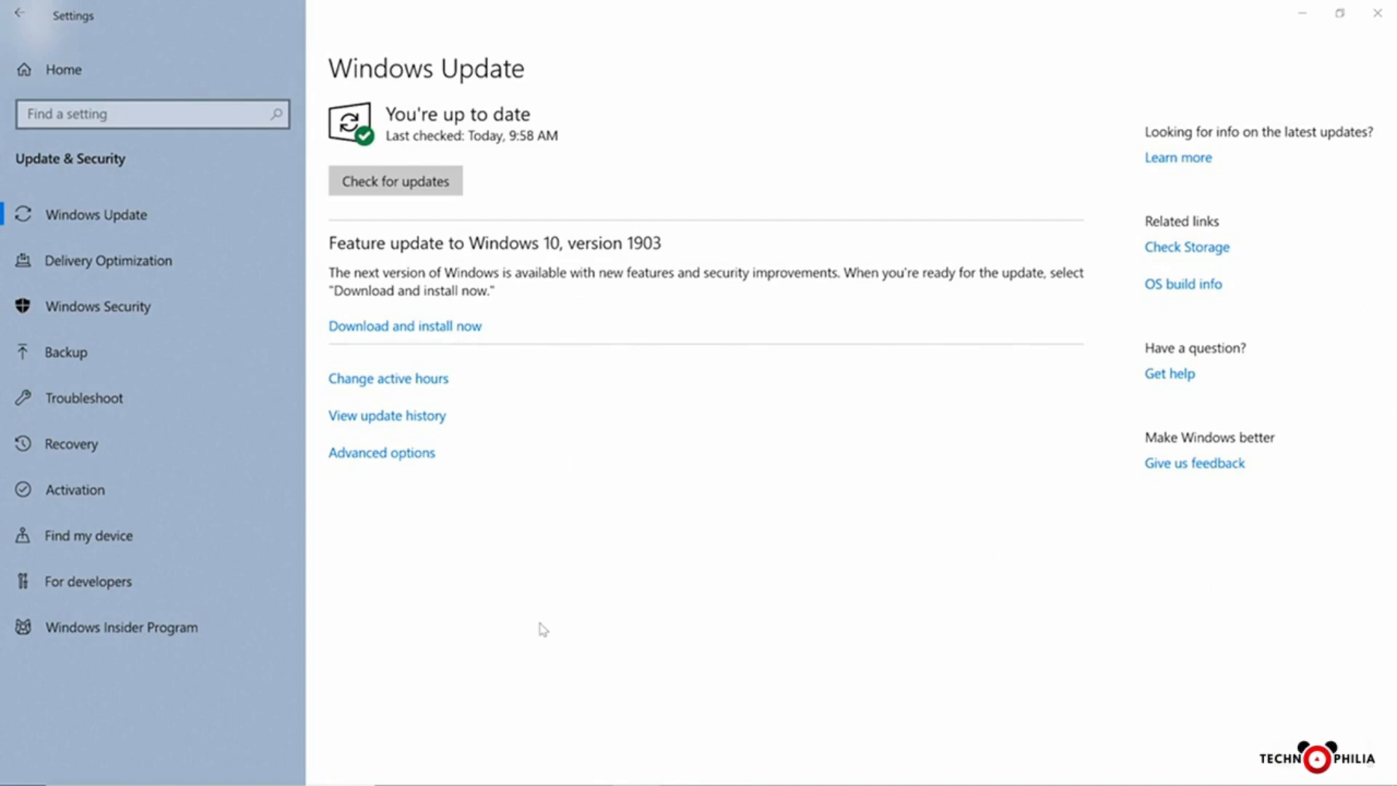
Review the update history and the Delivery Optimization settings linked from the advanced update options, and return to Windows Update
left_click(418, 425)
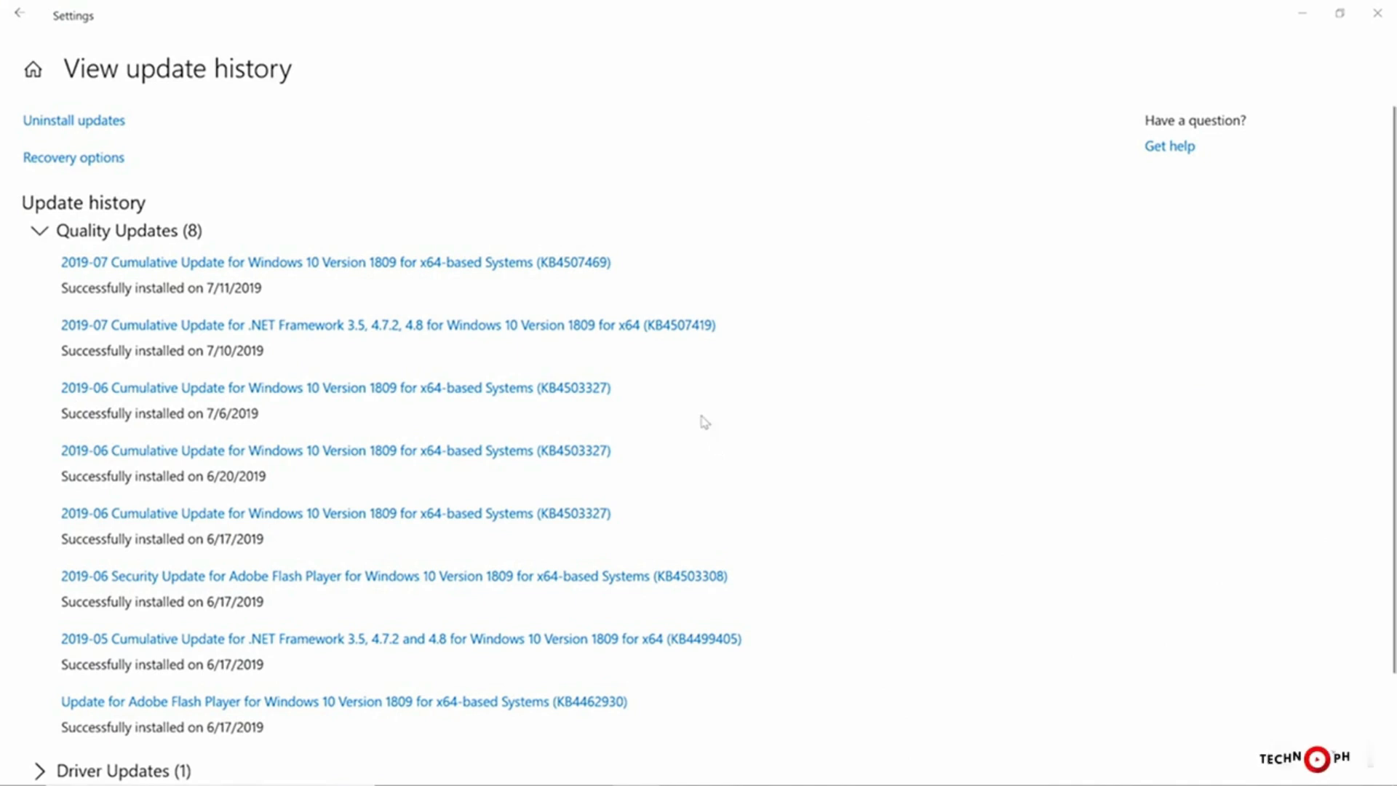
left_click(20, 12)
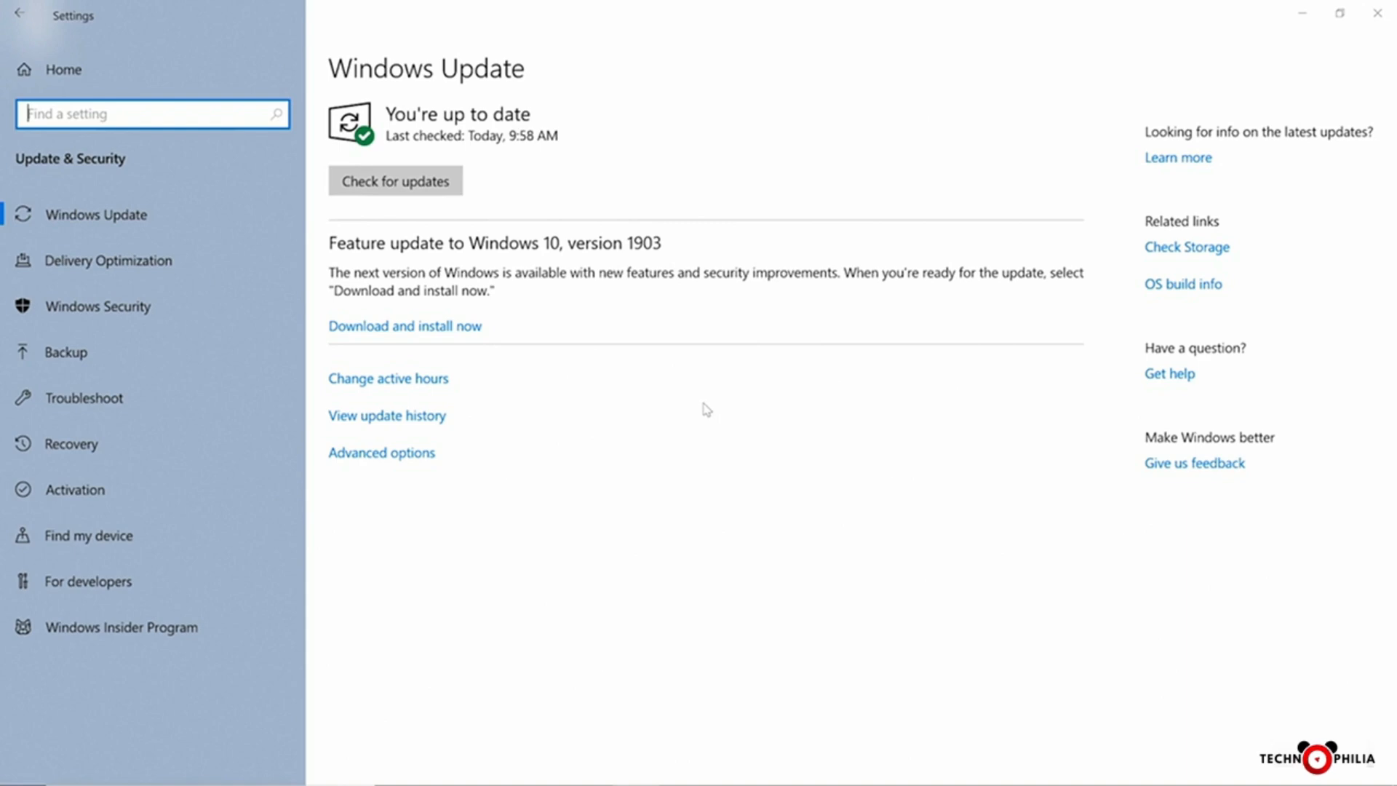
left_click(399, 455)
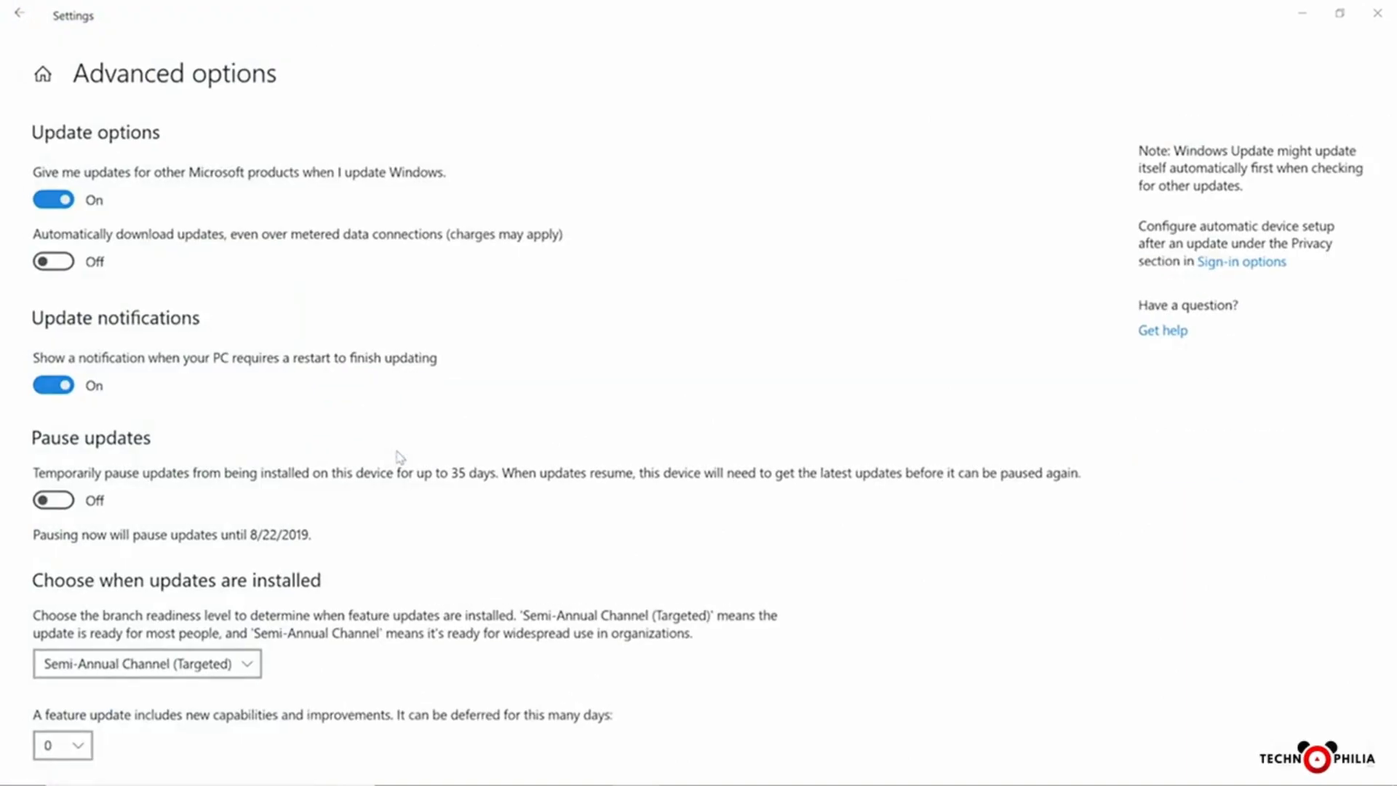
scroll(399, 457, "down", 3)
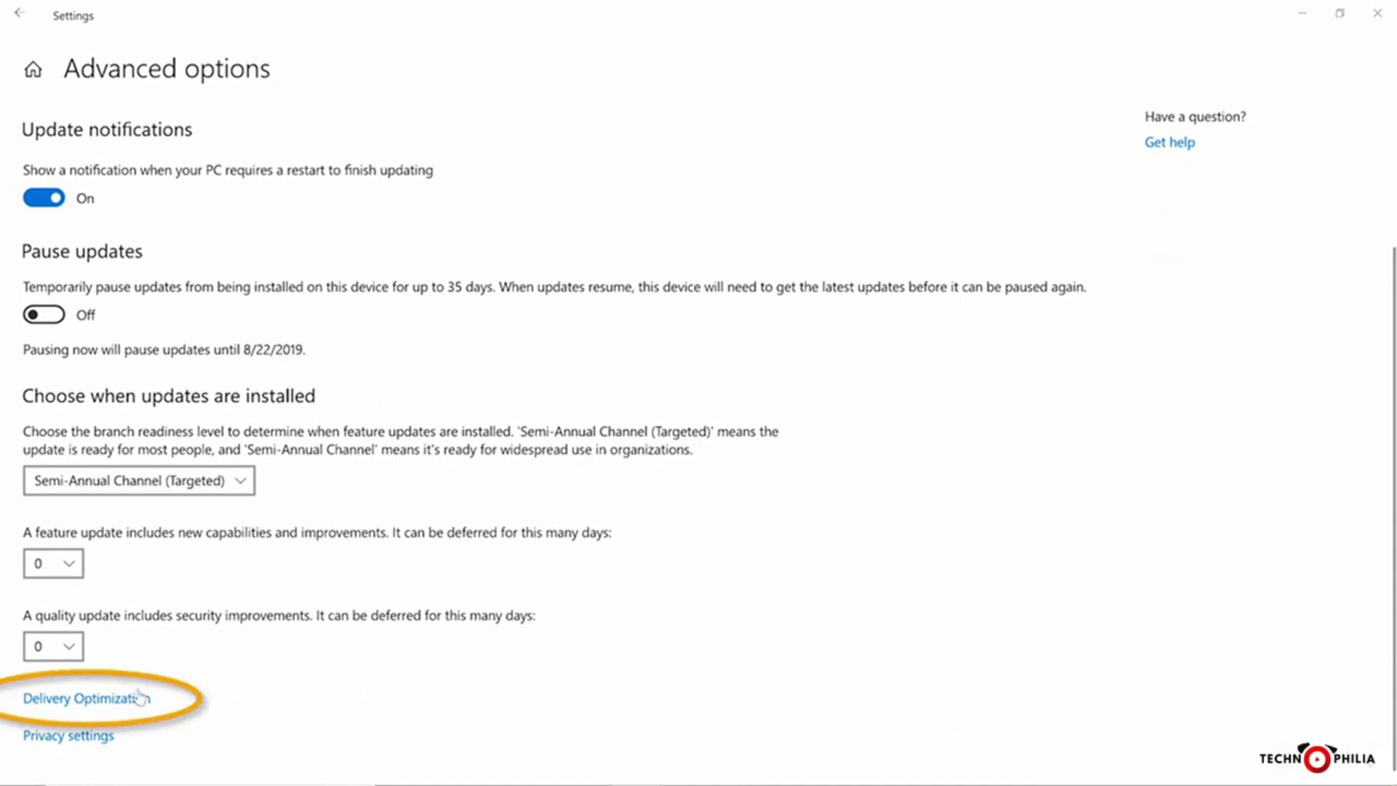
left_click(113, 703)
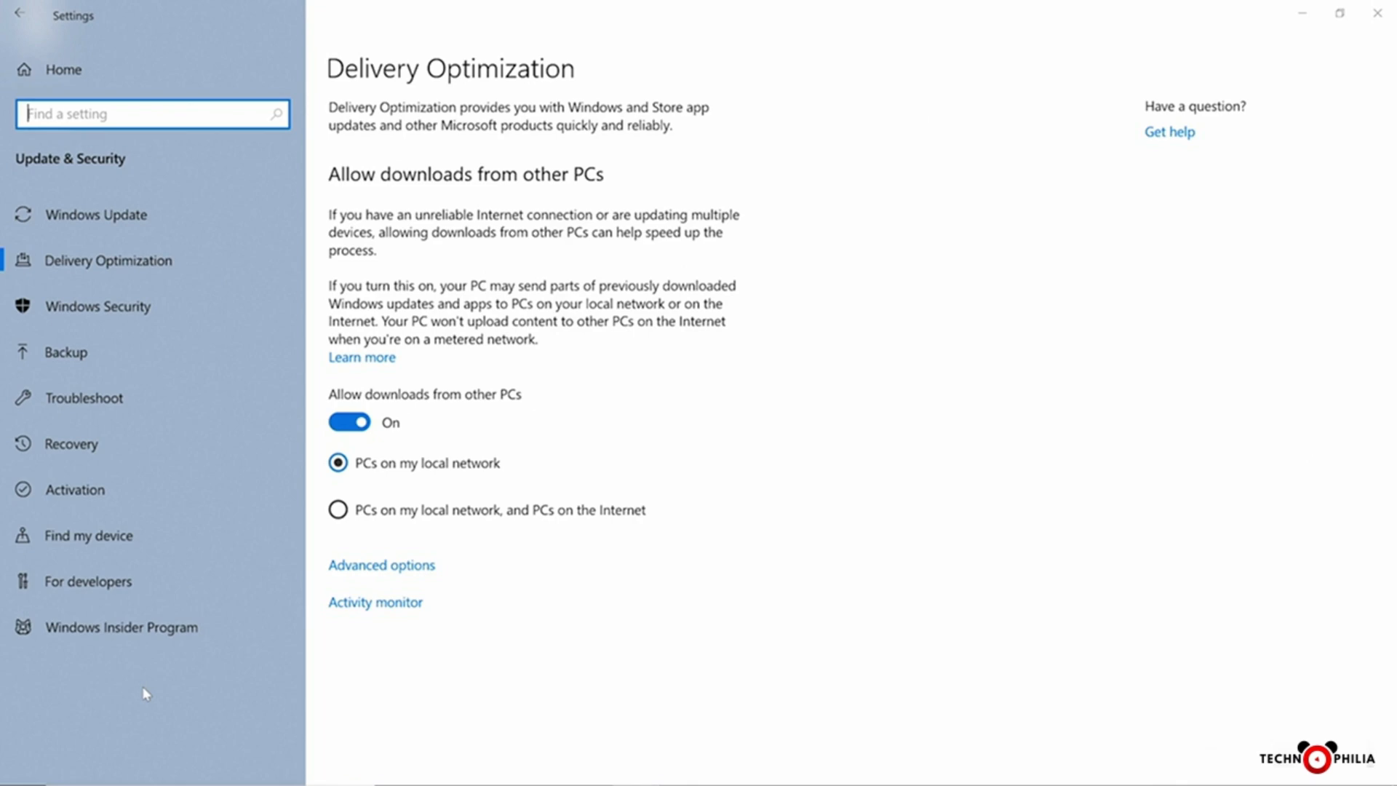
left_click(16, 16)
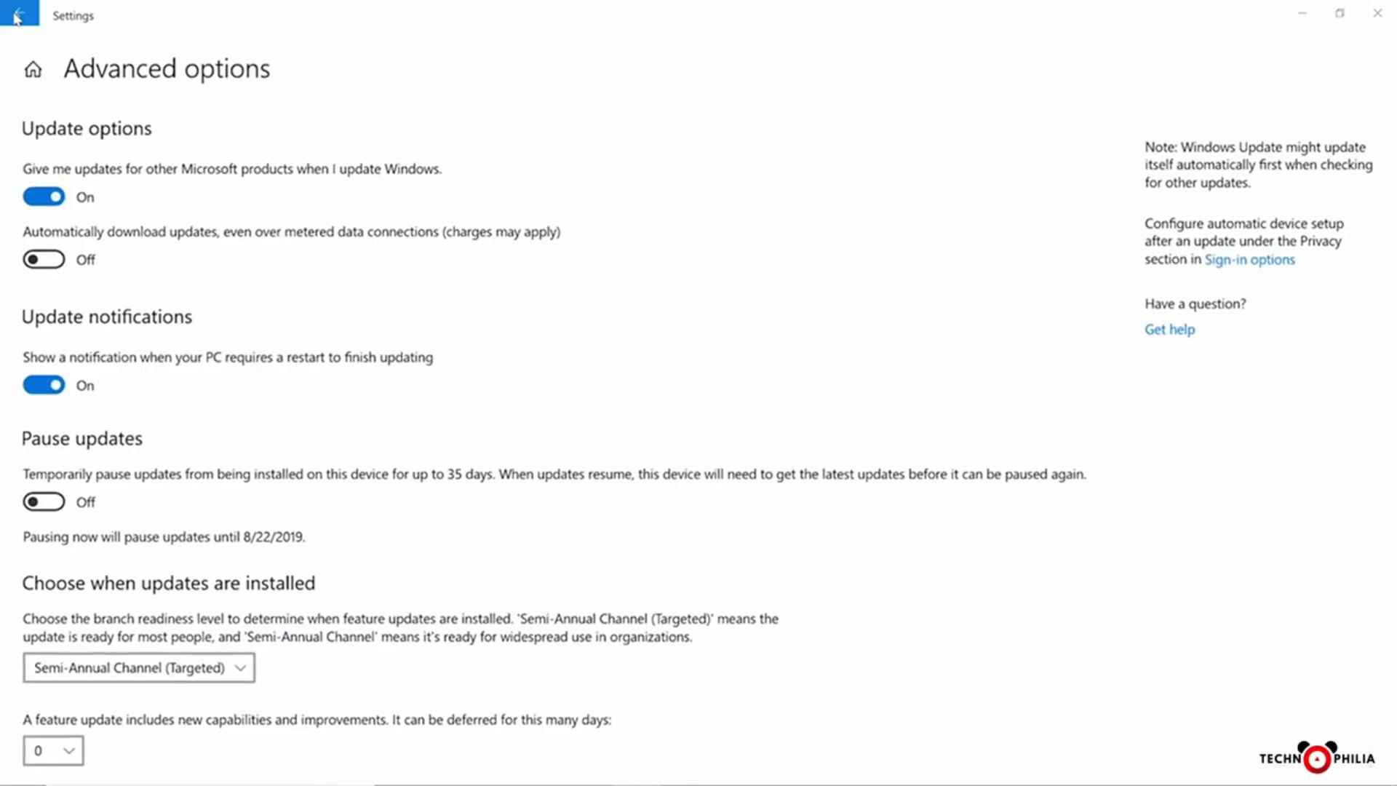
left_click(16, 16)
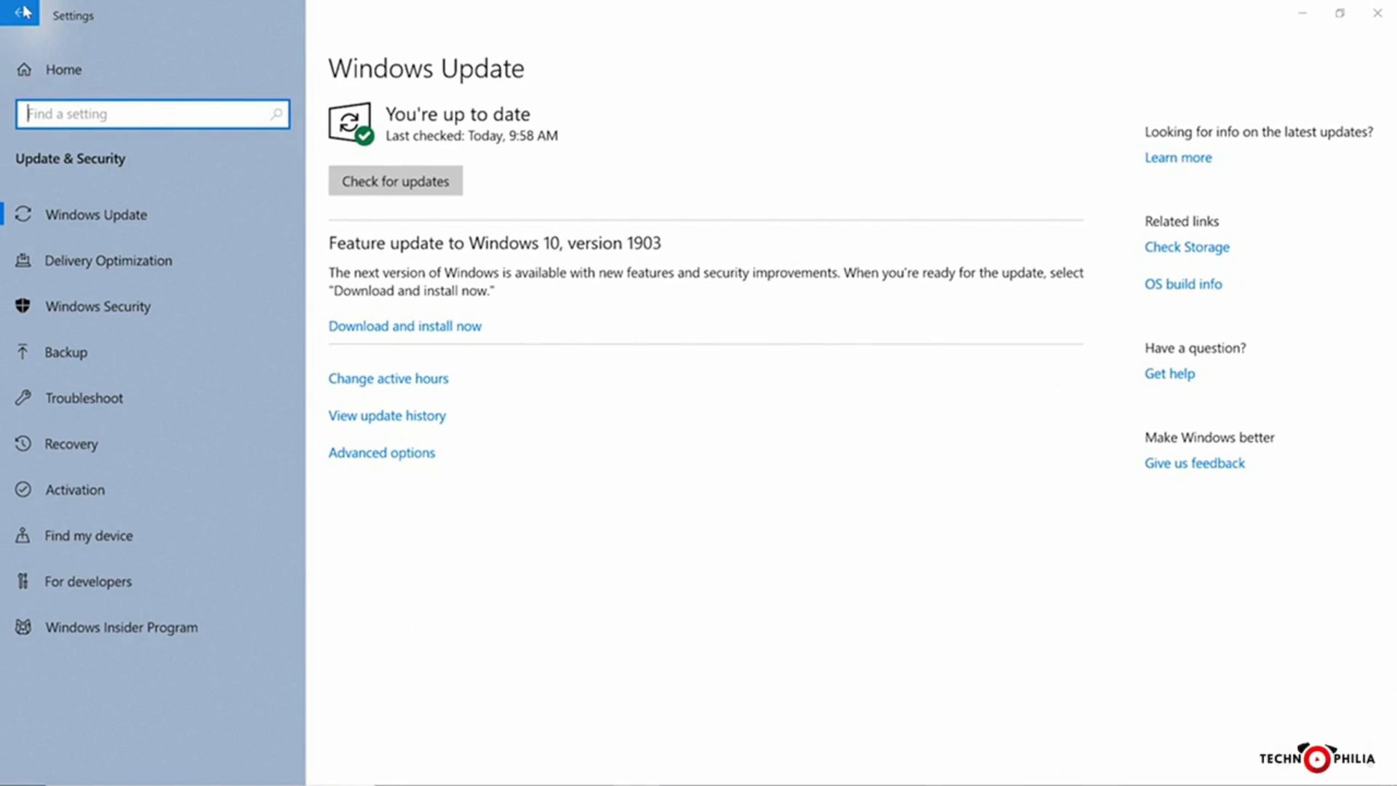
Close Settings, search Windows for gpedit.msc, and open the Local Group Policy Editor in a maximized window
left_click(1378, 16)
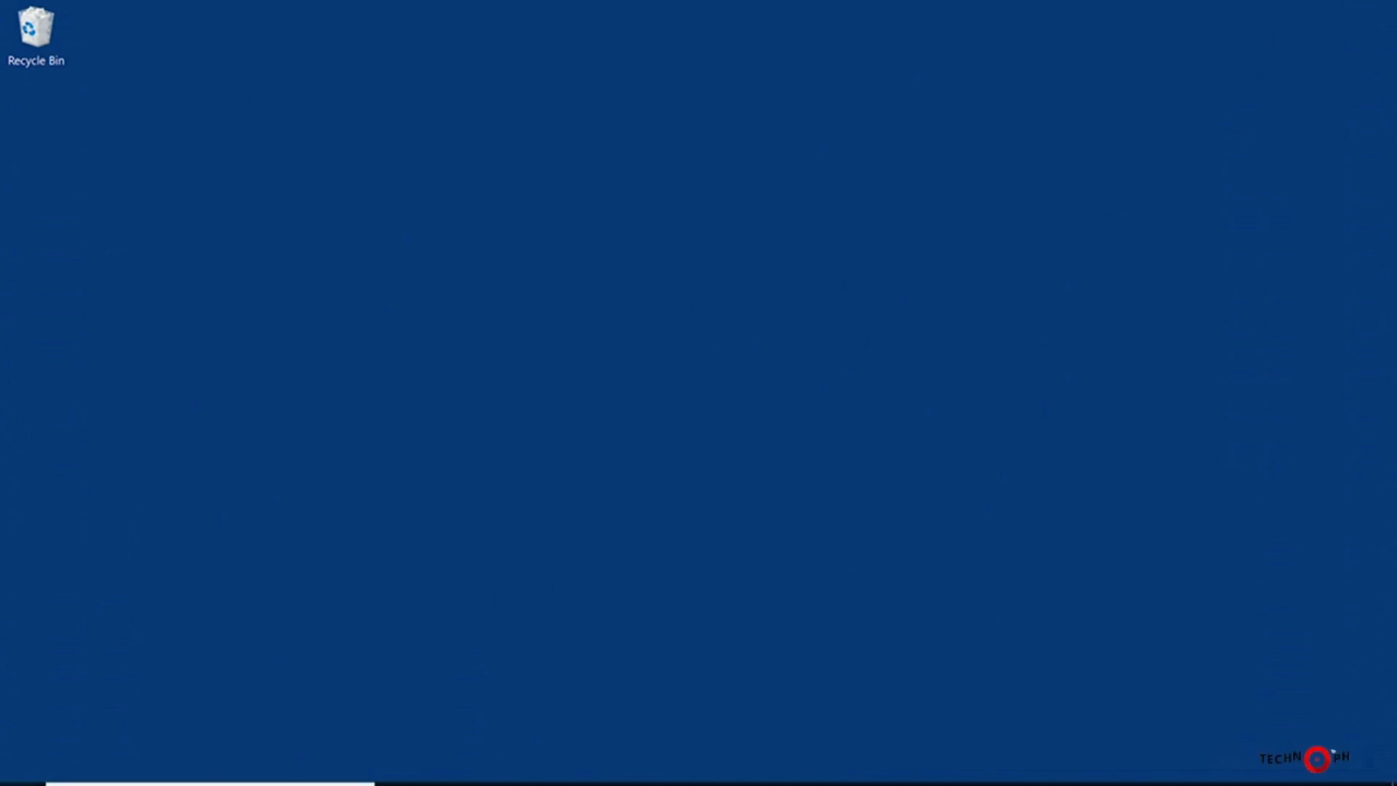
left_click(194, 774)
type("g")
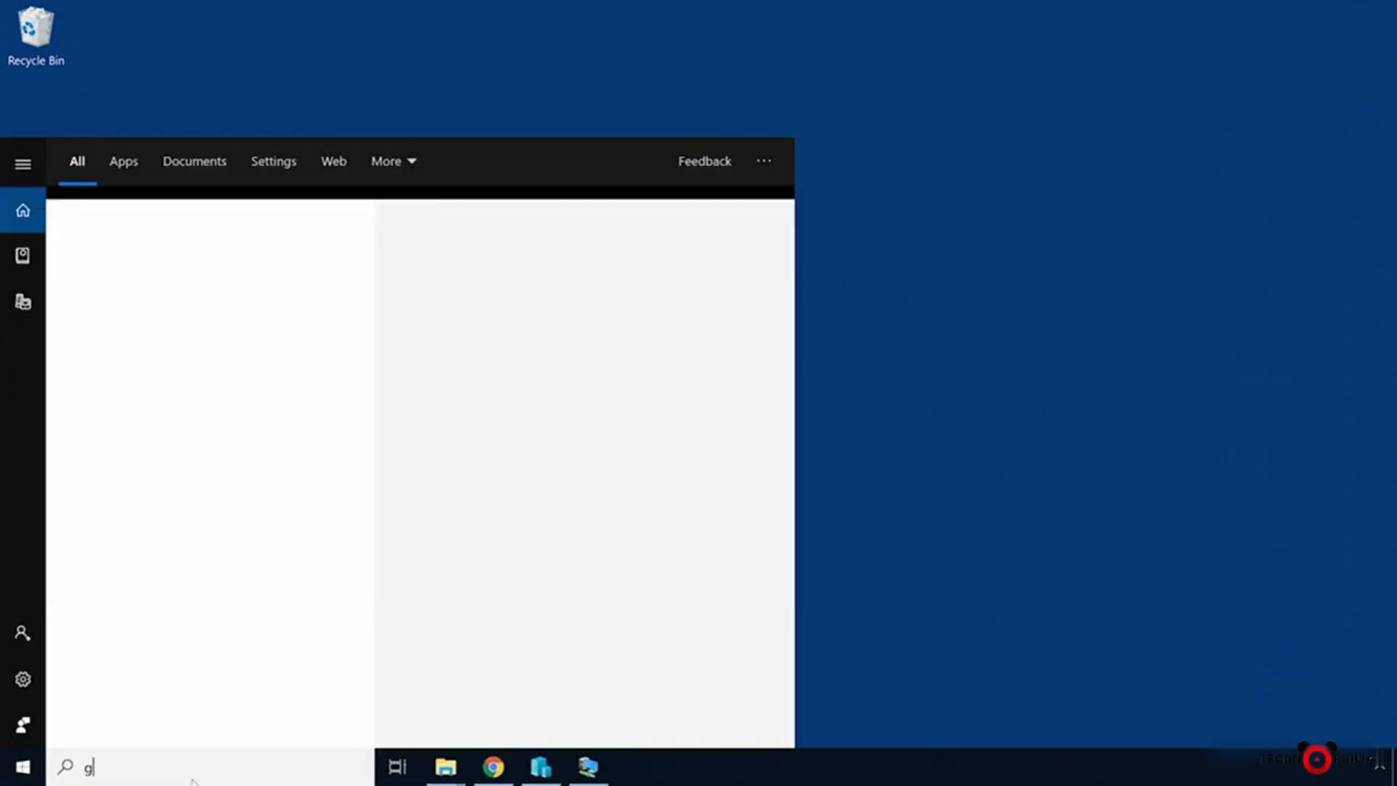
type("pedit.msc")
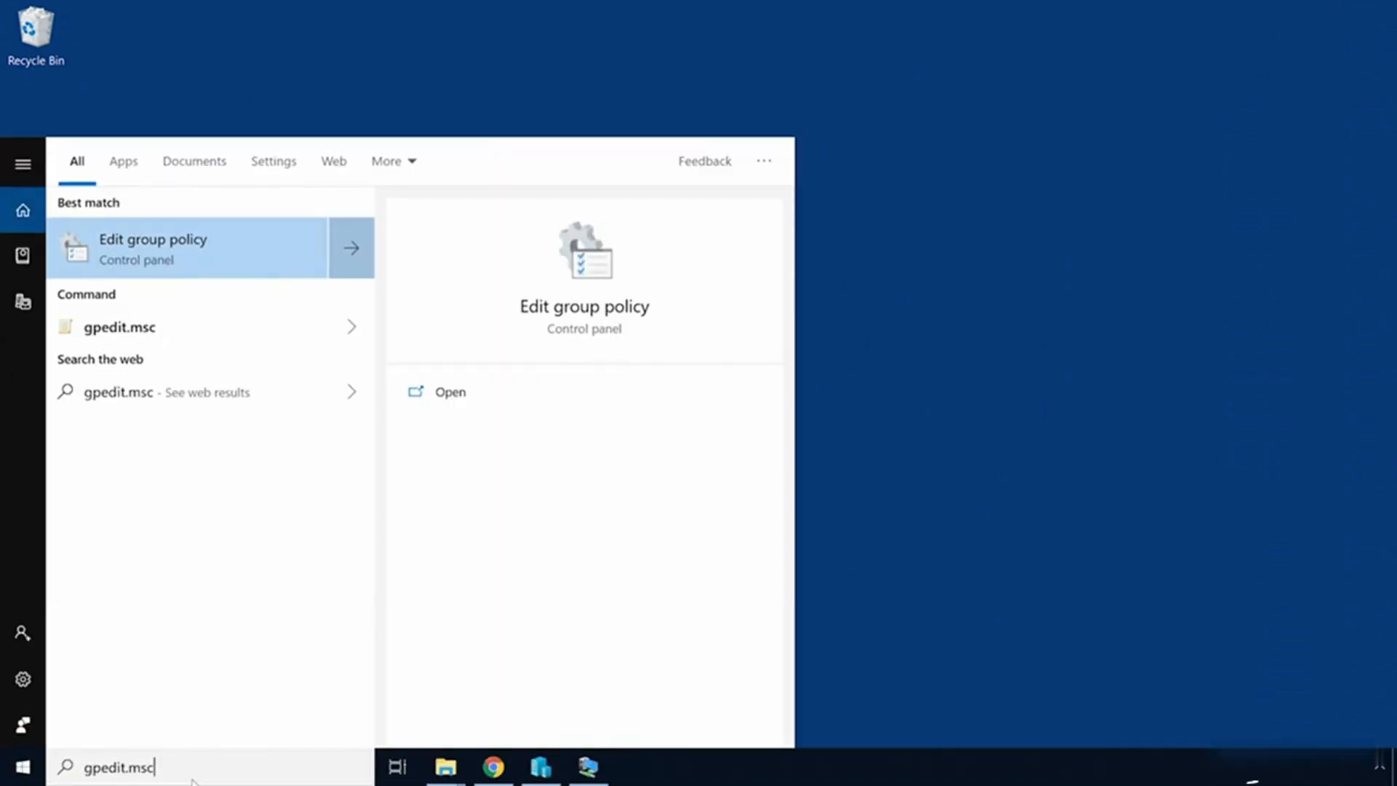
left_click(168, 255)
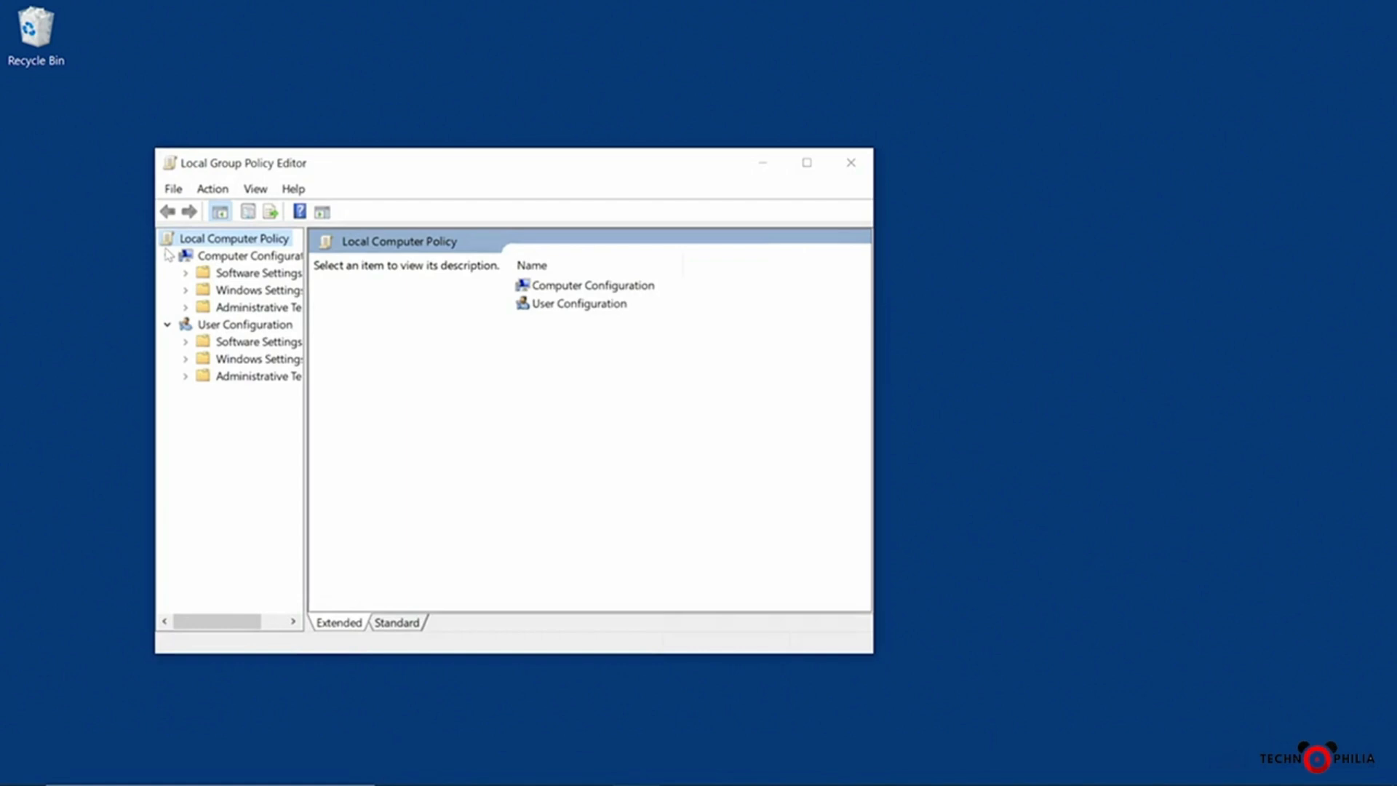
left_click(807, 162)
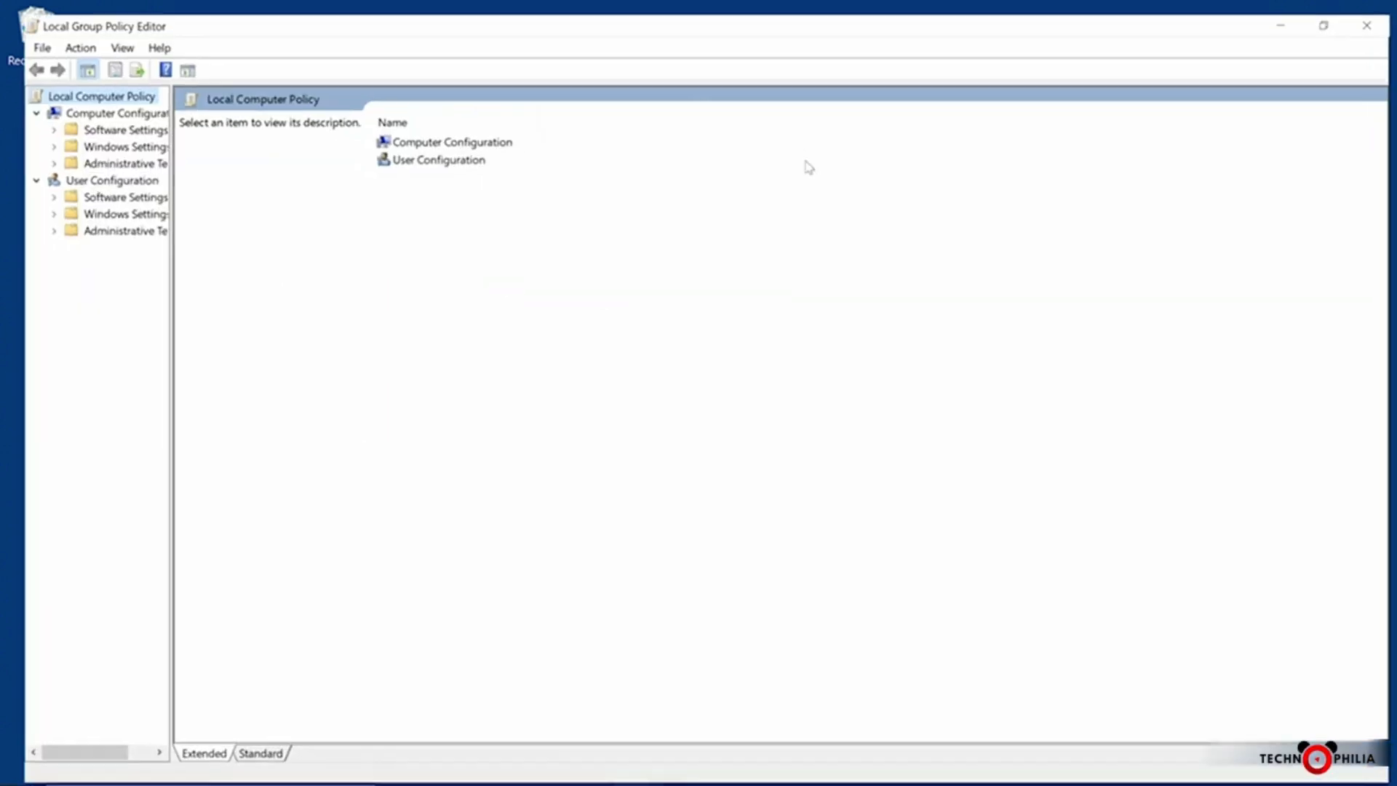
Widen the policy tree and show the Windows Update policies under Computer Configuration, Administrative Templates, Windows Components
left_click_drag(149, 296, 351, 278)
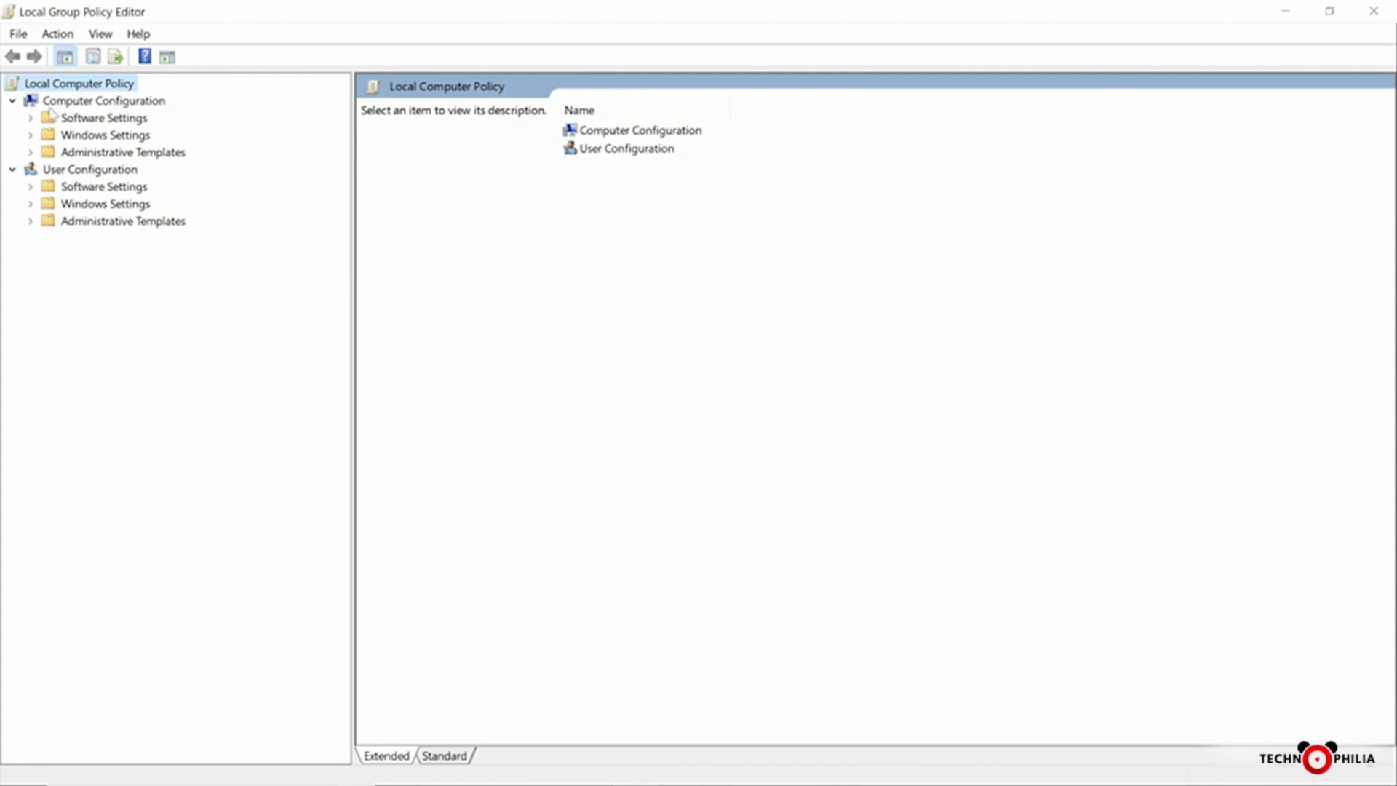
left_click(31, 153)
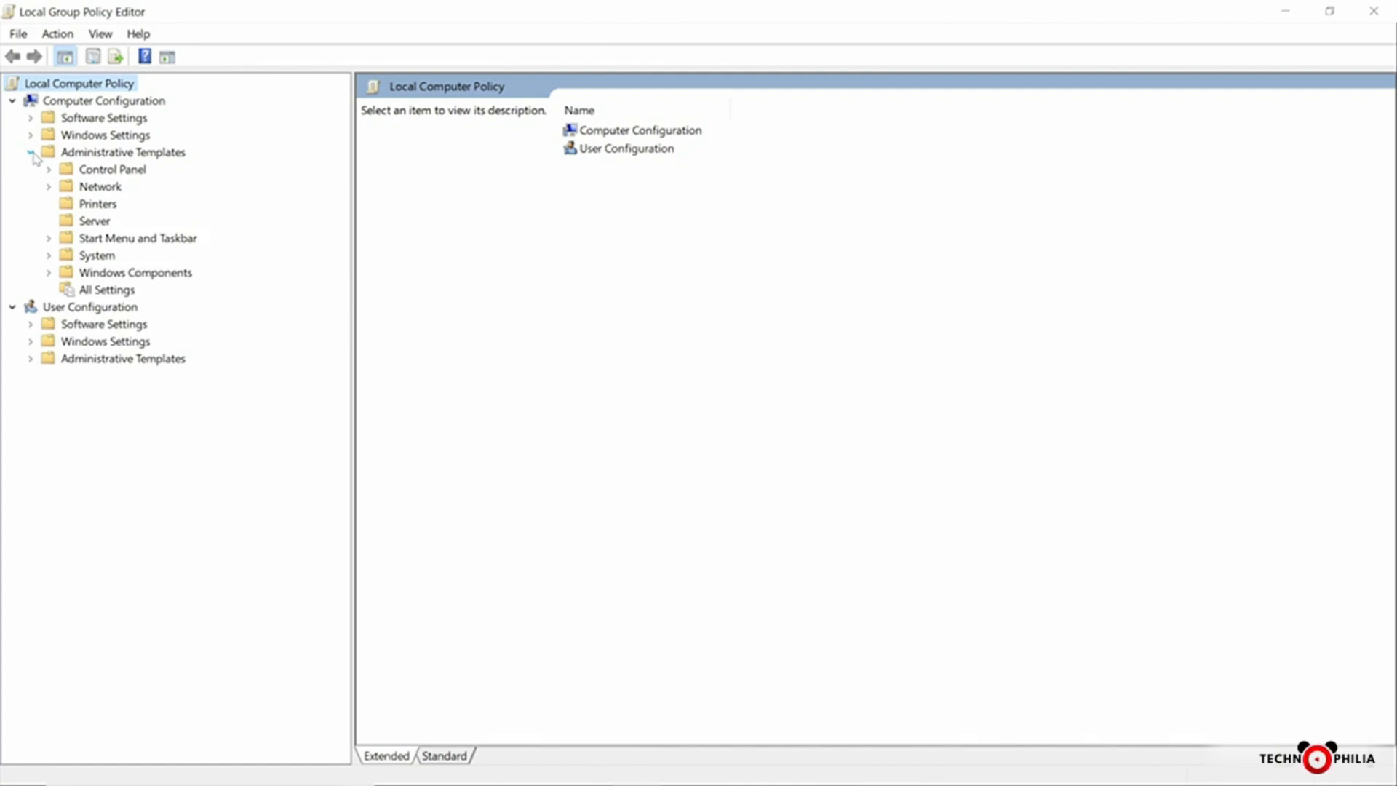
left_click(47, 273)
mouse_move(339, 253)
left_mouse_down()
mouse_move(359, 405)
mouse_move(354, 562)
left_mouse_up()
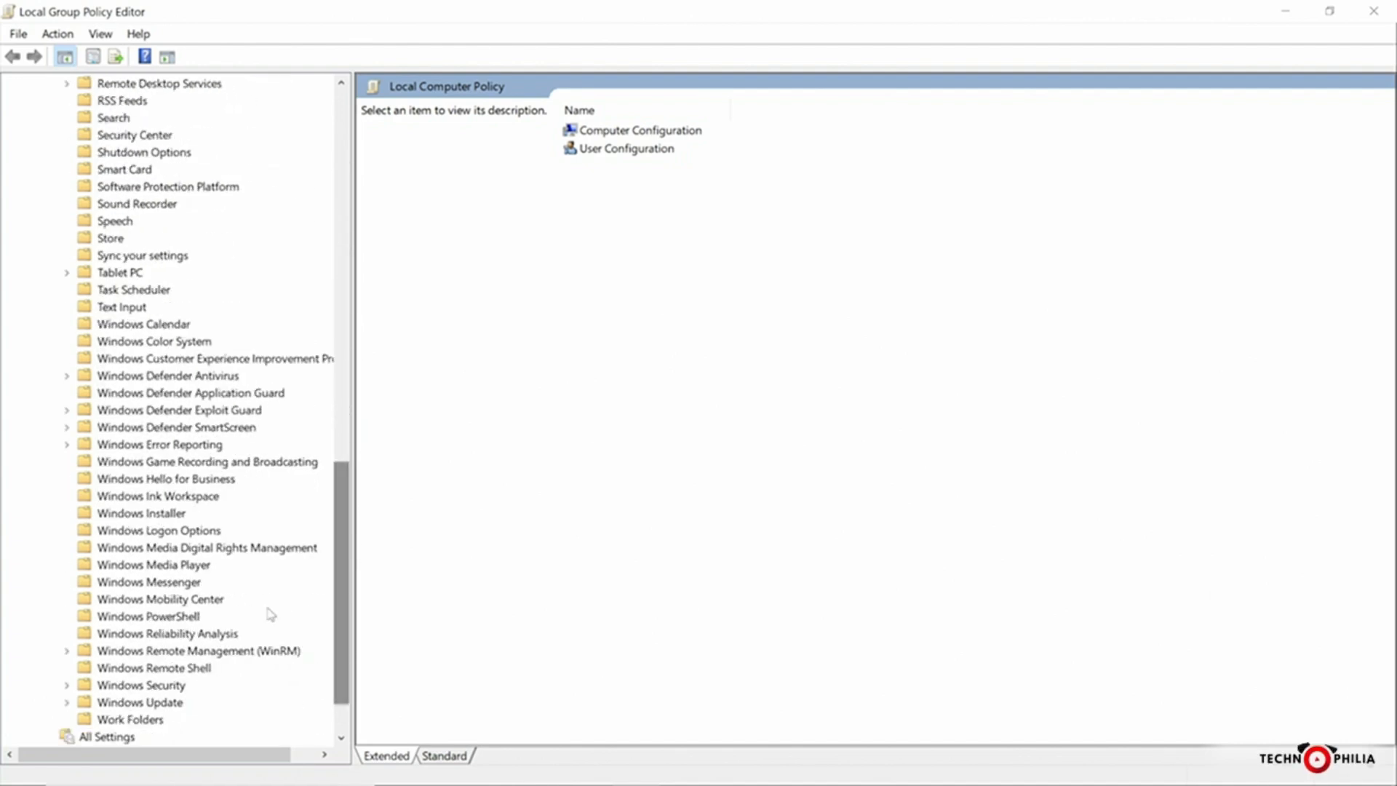
left_click(161, 704)
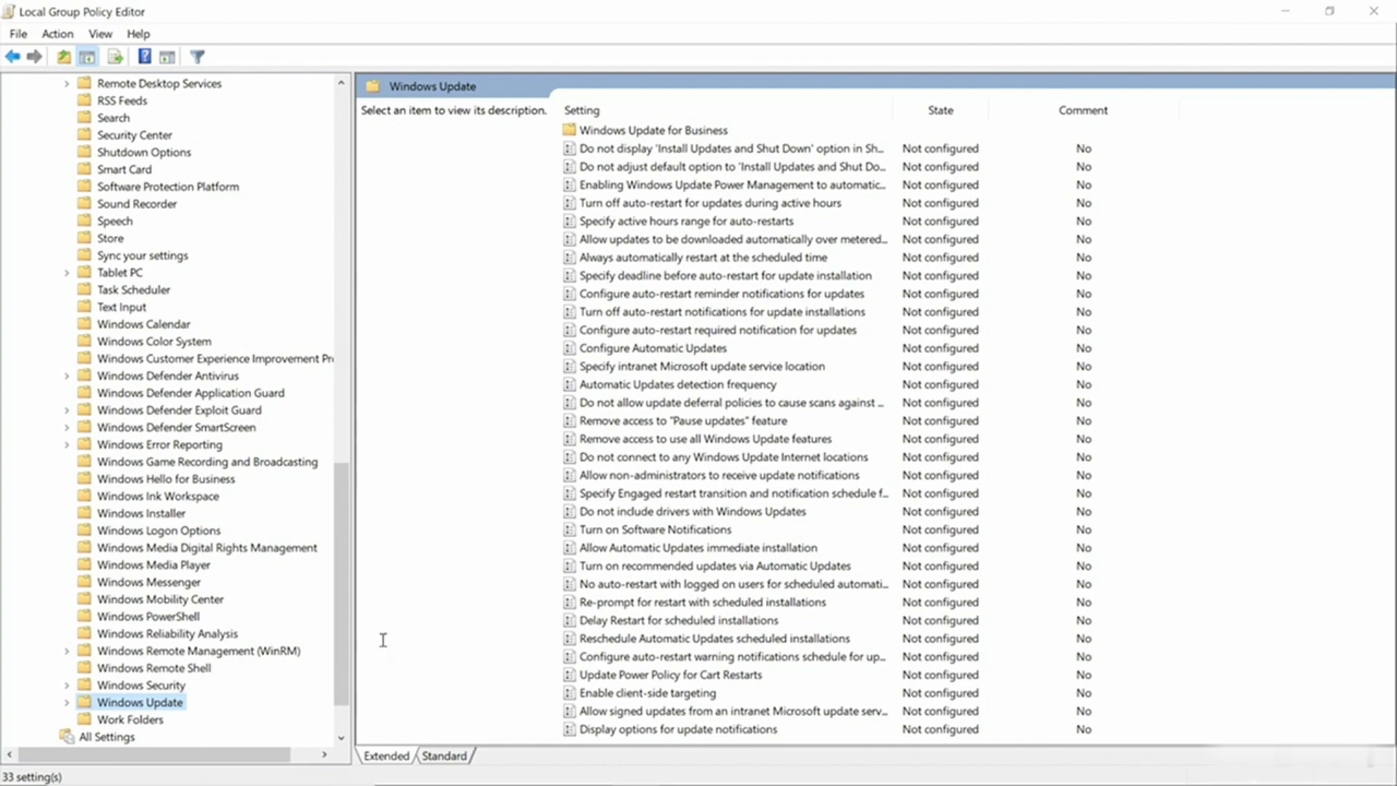
Widen the Setting column and read the policy descriptions for metered-connection downloads, excluding drivers from updates, and immediate installation of Automatic Updates
left_click(766, 248)
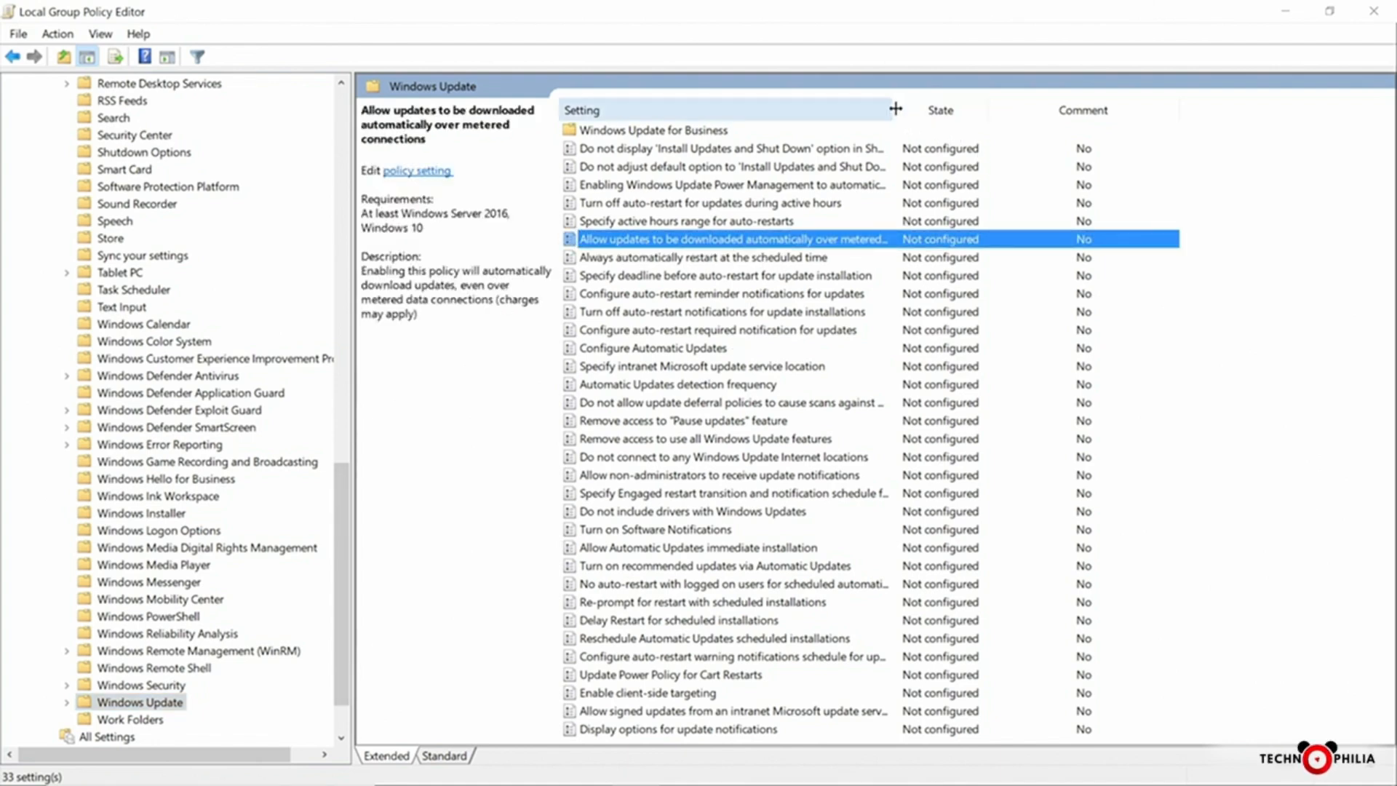
left_click_drag(895, 110, 1022, 108)
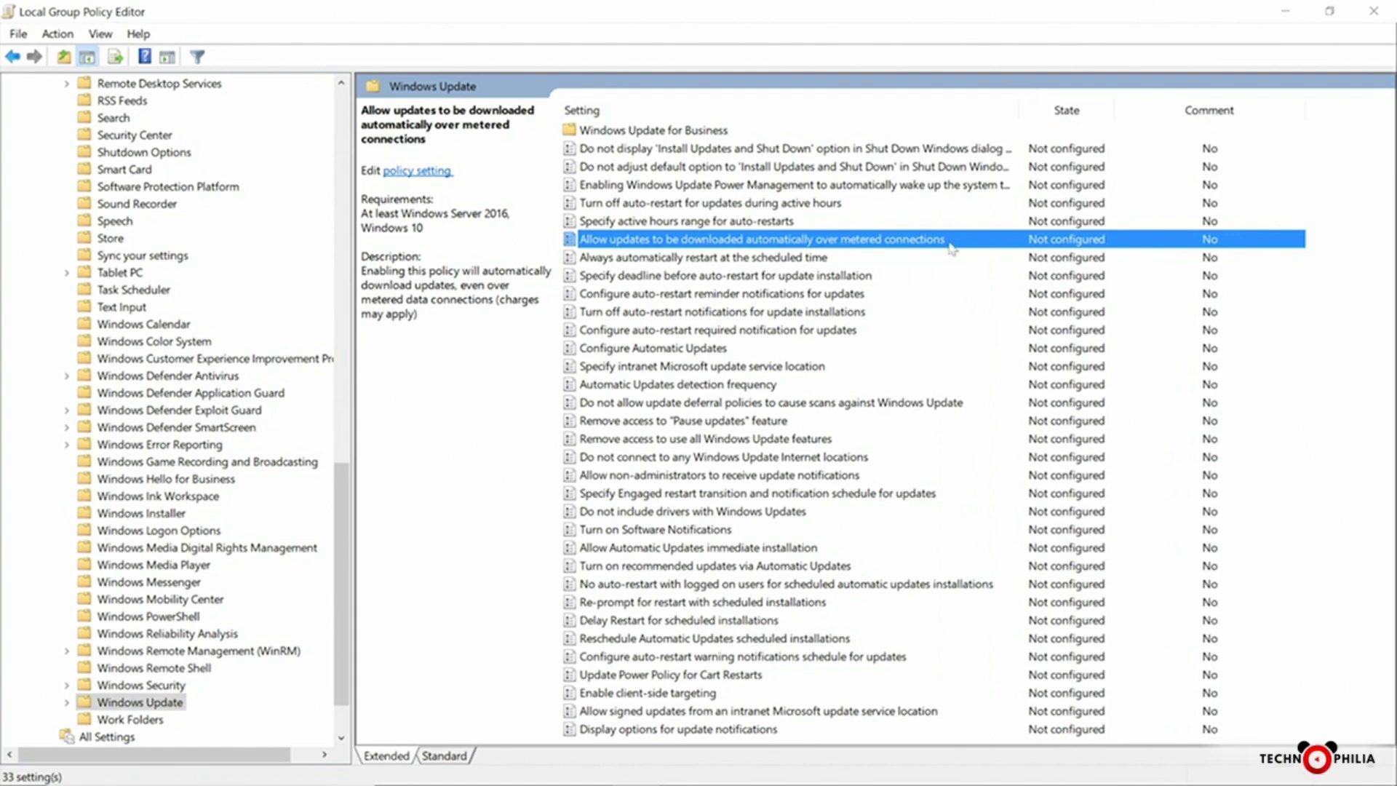
left_click(766, 513)
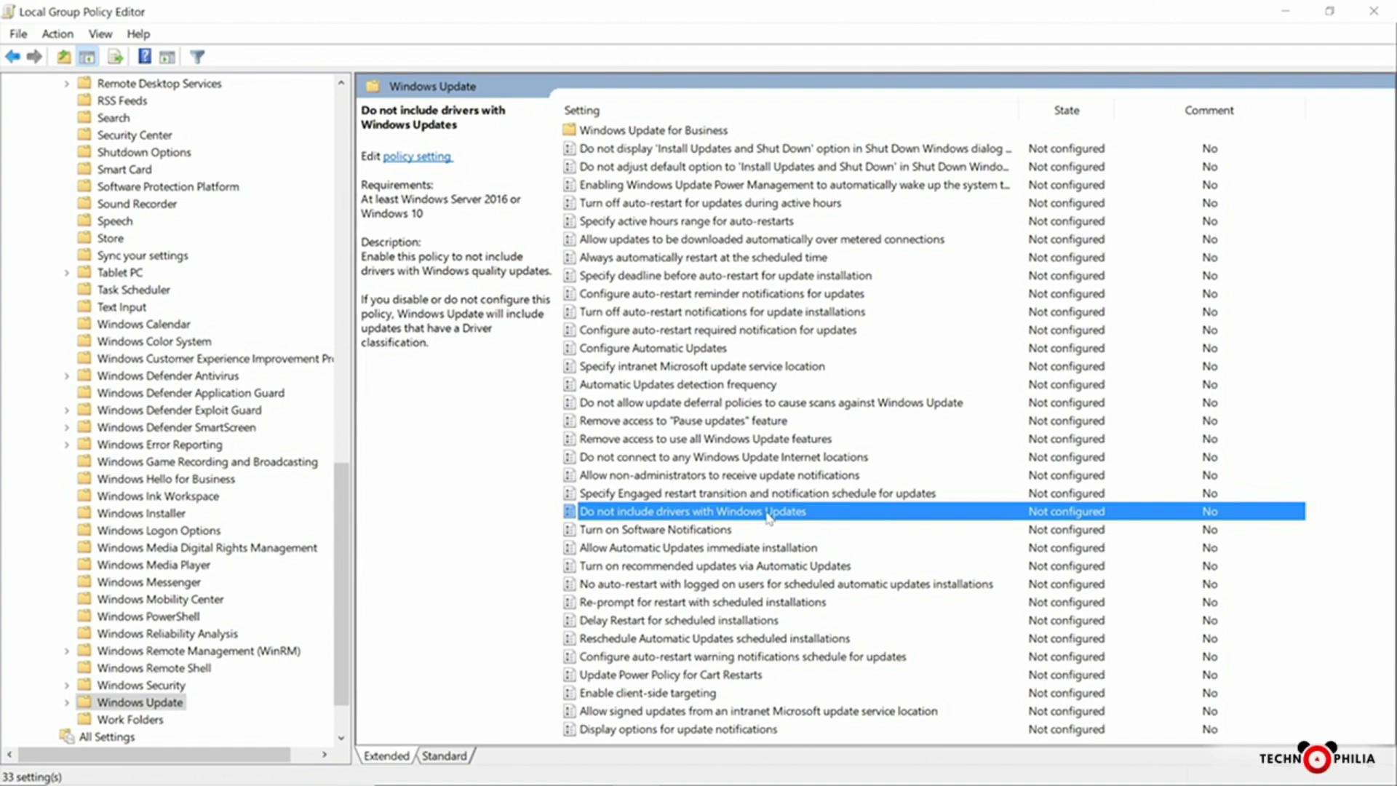
left_click(776, 553)
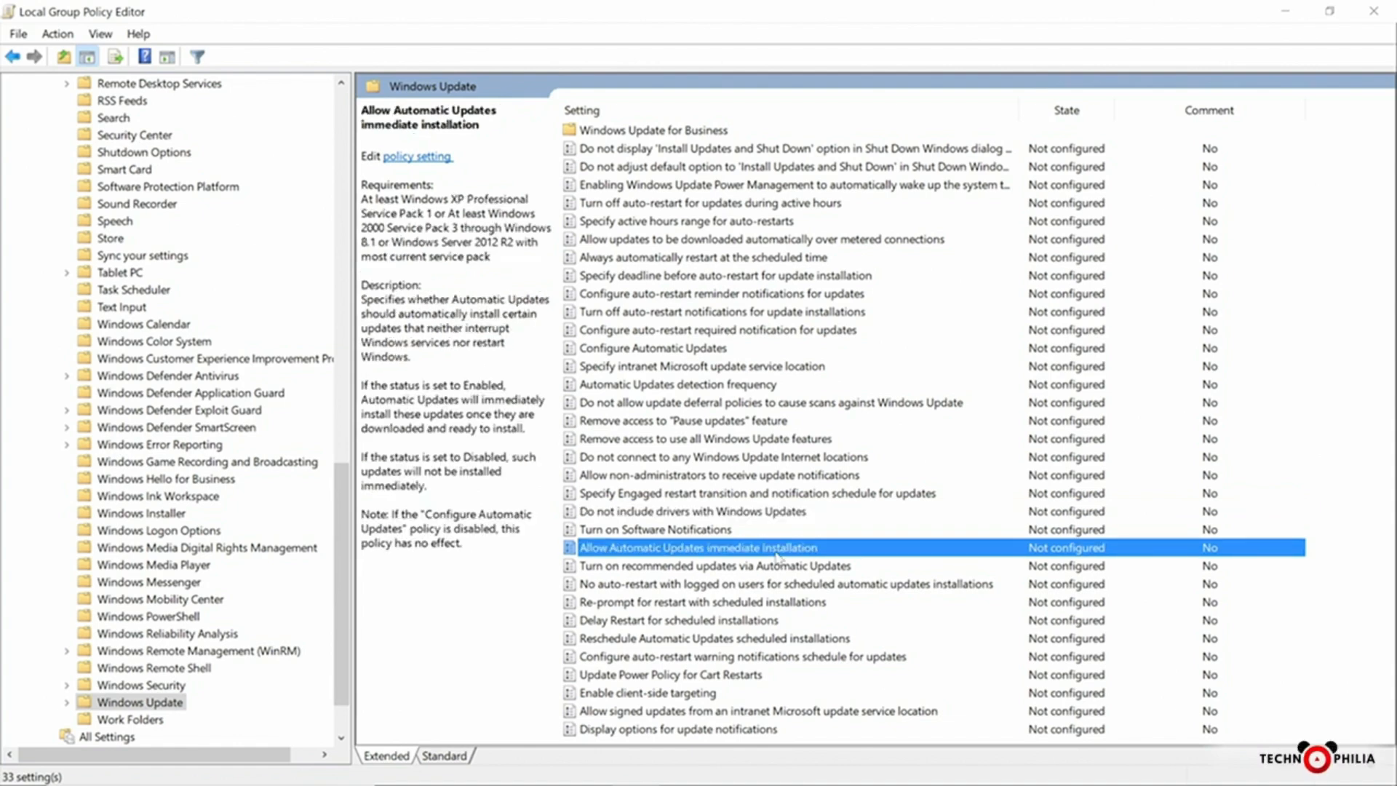